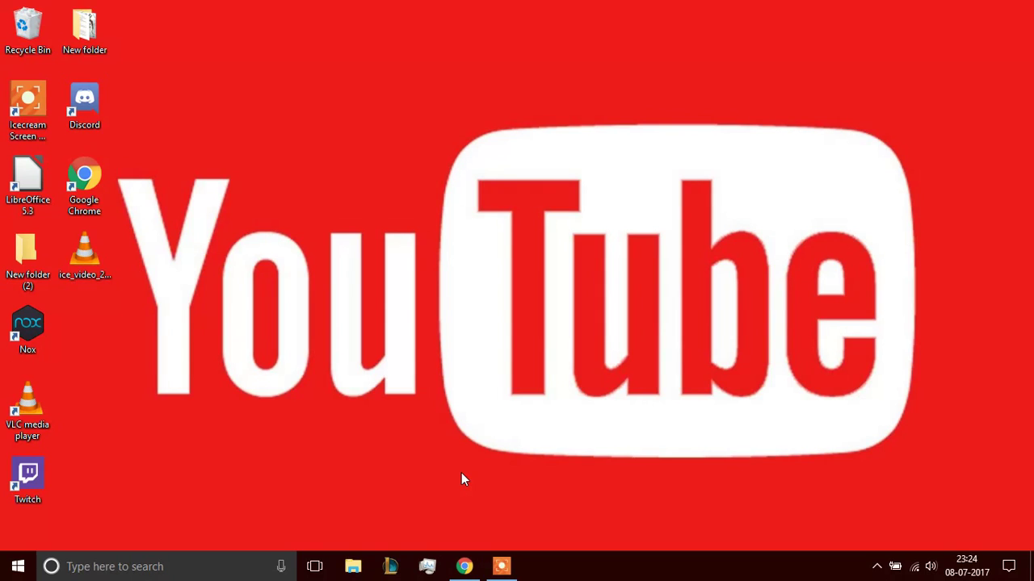
- Search Windows for sysdm.cpl, open that control panel item and move its window to the middle of the desktop
{"action": "left_click", "coordinate": [146, 566]}
{"action": "left_click", "coordinate": [652, 303]}
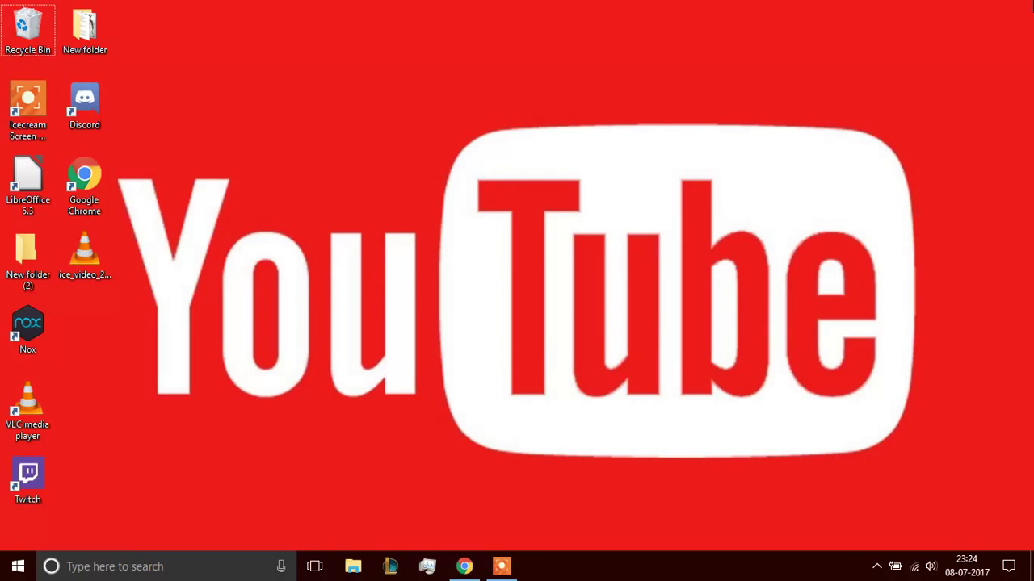
{"action": "left_click", "coordinate": [202, 564]}
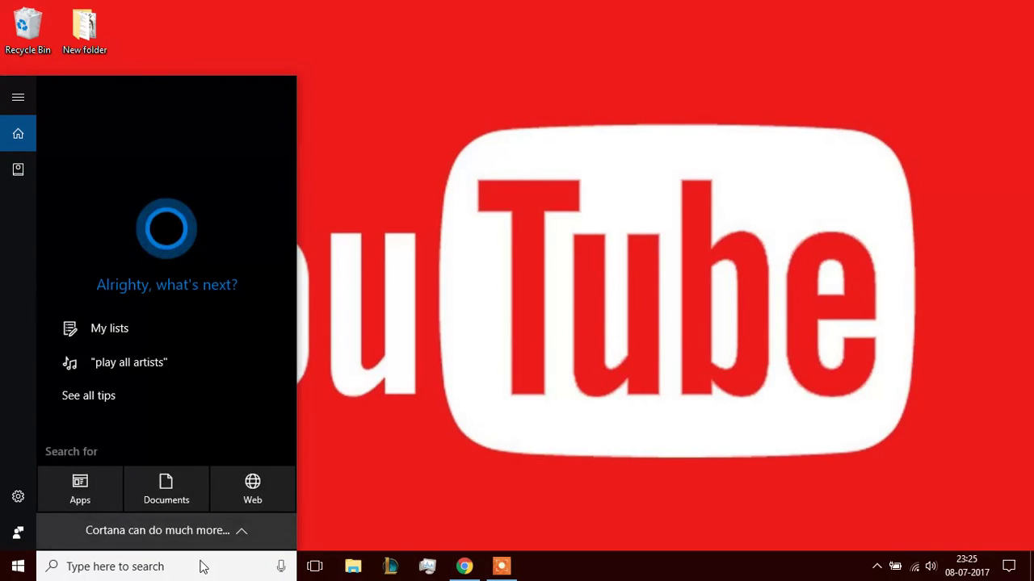
{"action": "type", "text": "sysd"}
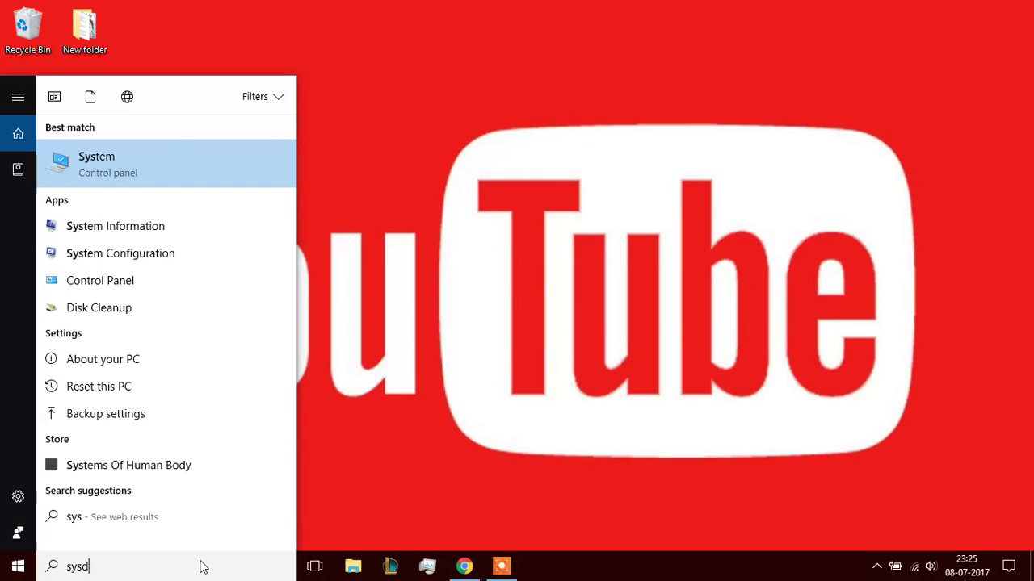
{"action": "type", "text": "m."}
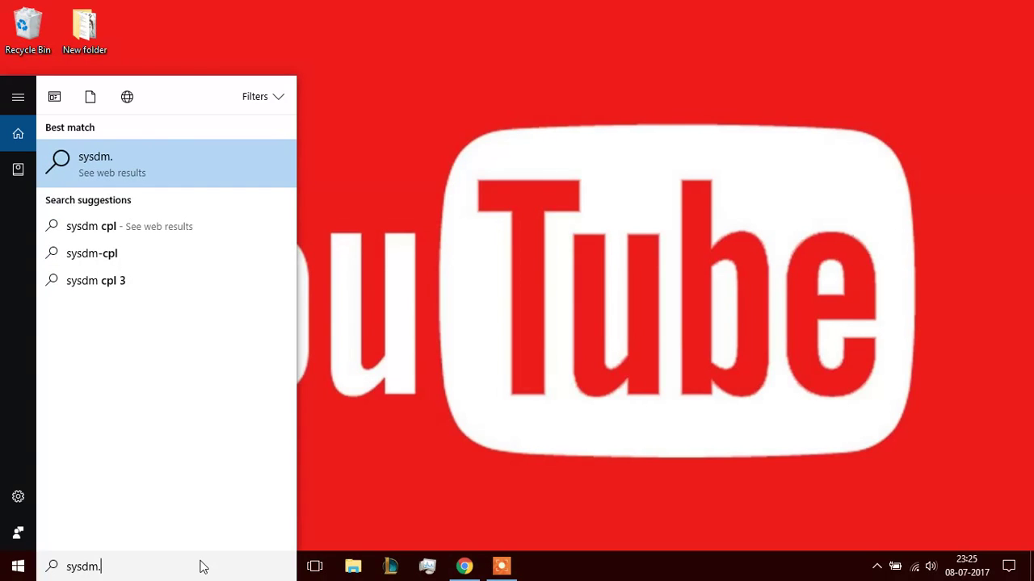
{"action": "type", "text": "cpl"}
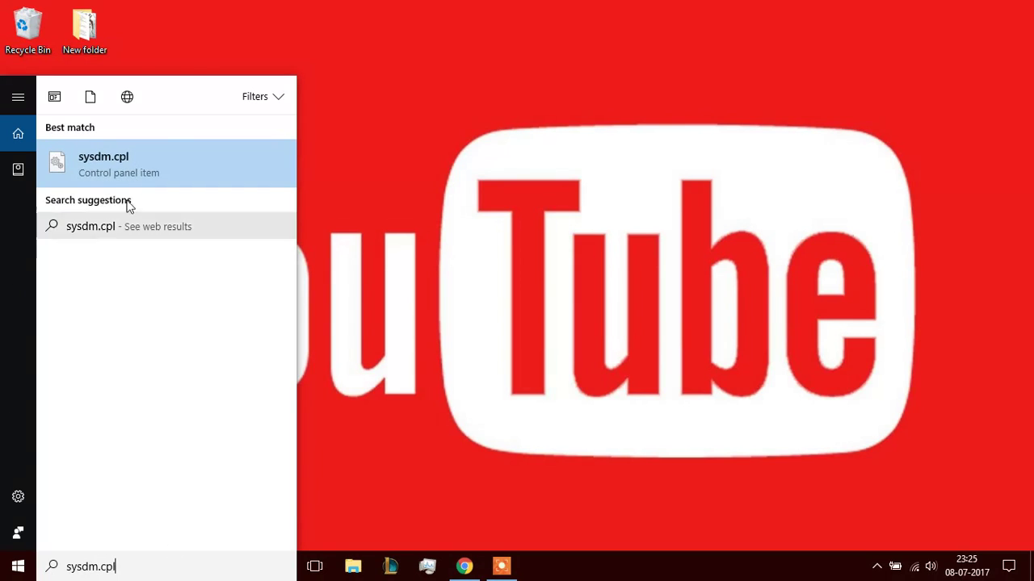
{"action": "left_click", "coordinate": [153, 167]}
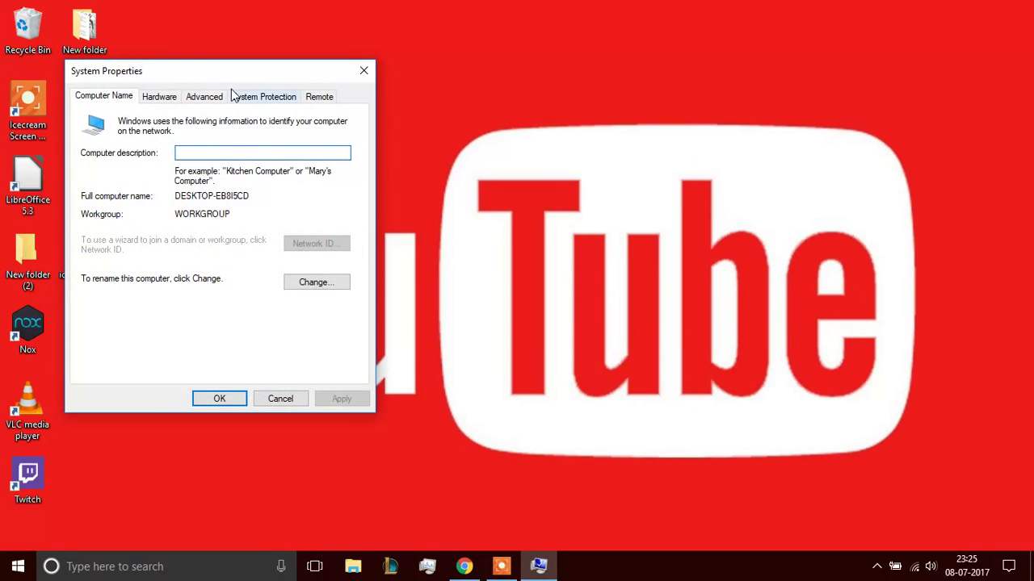
{"action": "left_click_drag", "start_coordinate": [248, 77], "coordinate": [495, 107]}
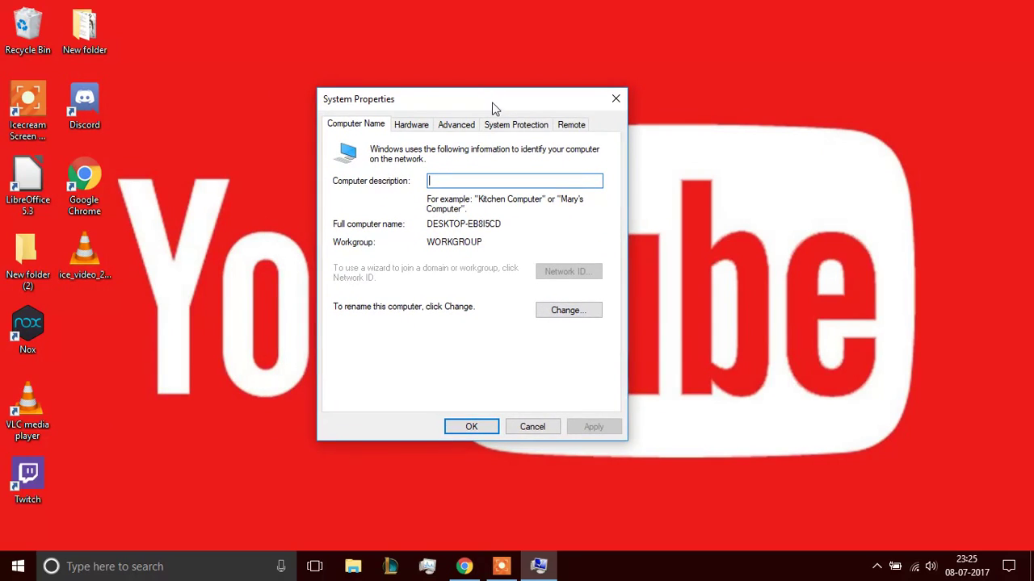
- Open the Performance settings from the advanced system properties and position the dialog so all its visual effects options are visible
{"action": "left_click", "coordinate": [457, 129]}
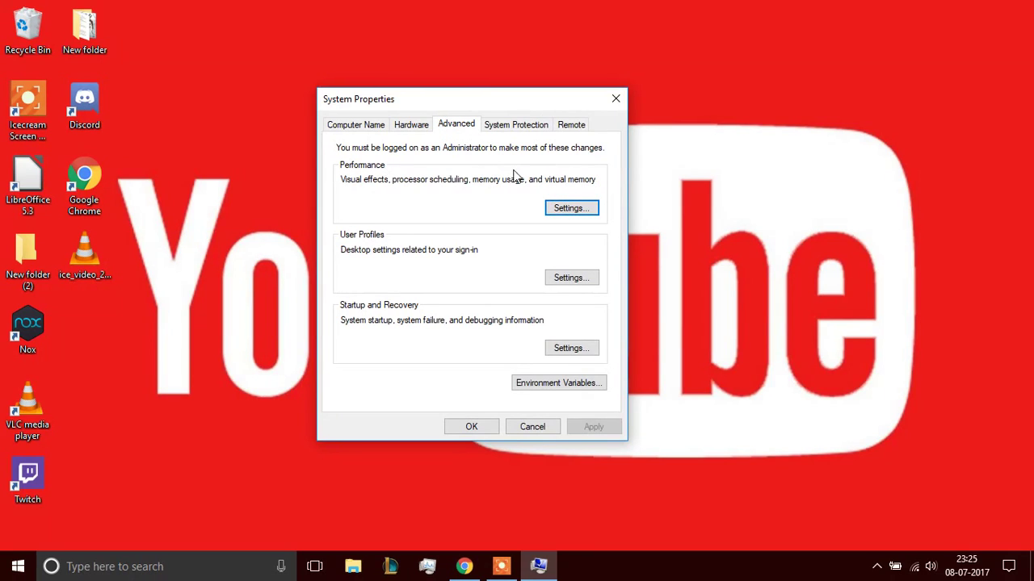
{"action": "left_click", "coordinate": [568, 210]}
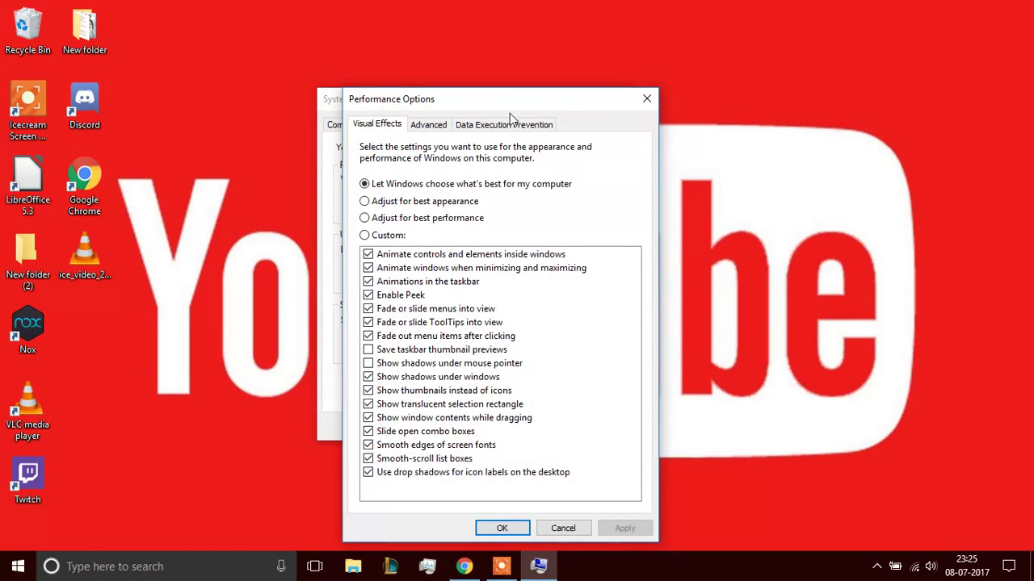
{"action": "left_click_drag", "start_coordinate": [509, 113], "coordinate": [481, 57]}
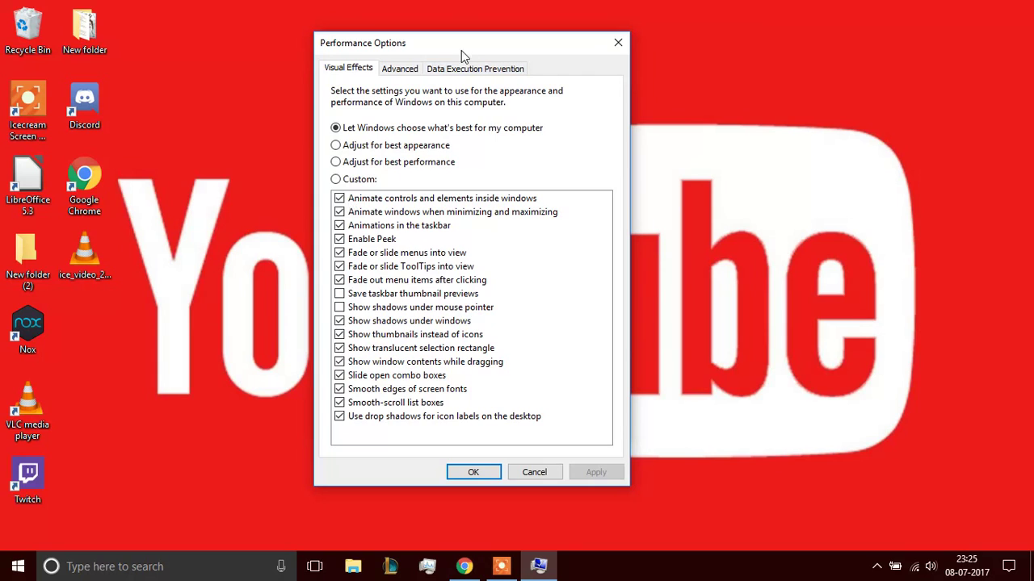
{"action": "left_click_drag", "start_coordinate": [461, 50], "coordinate": [509, 57]}
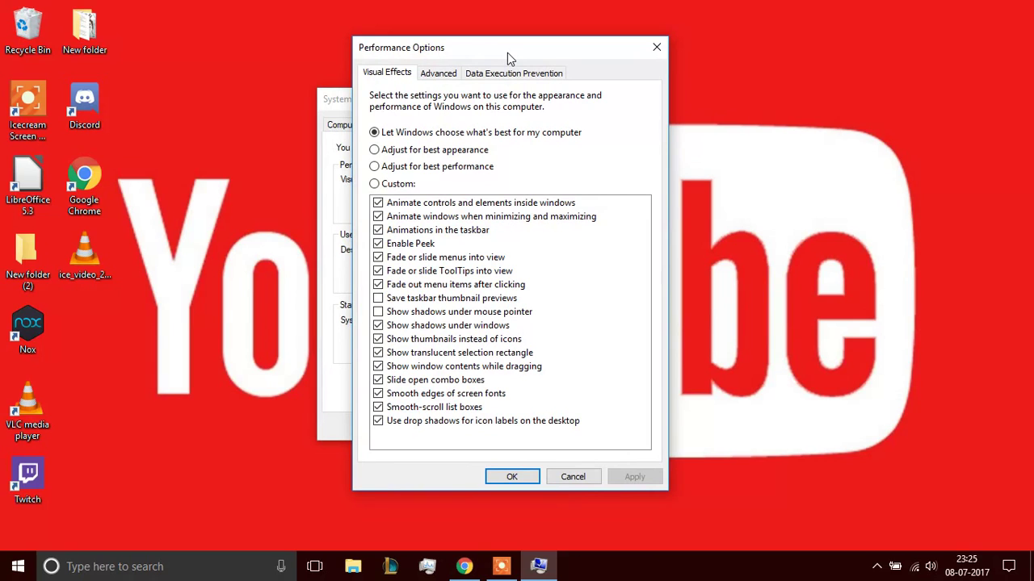
{"action": "left_click_drag", "start_coordinate": [507, 53], "coordinate": [488, 46]}
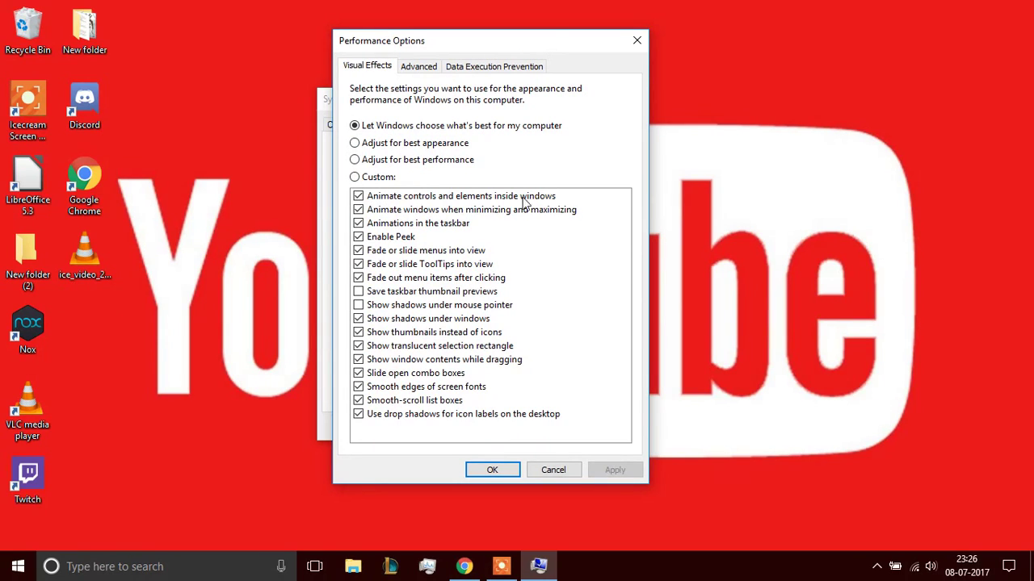
- Disable animating controls and elements inside windows and animating windows when minimizing and maximizing, apply the changes, and close System Properties
{"action": "left_click", "coordinate": [364, 198]}
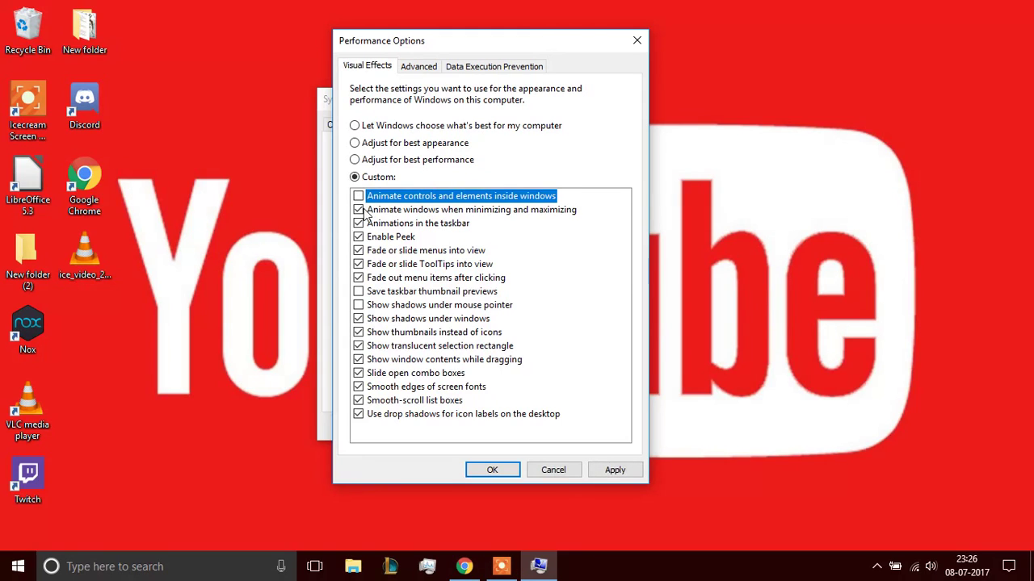
{"action": "left_click", "coordinate": [359, 210]}
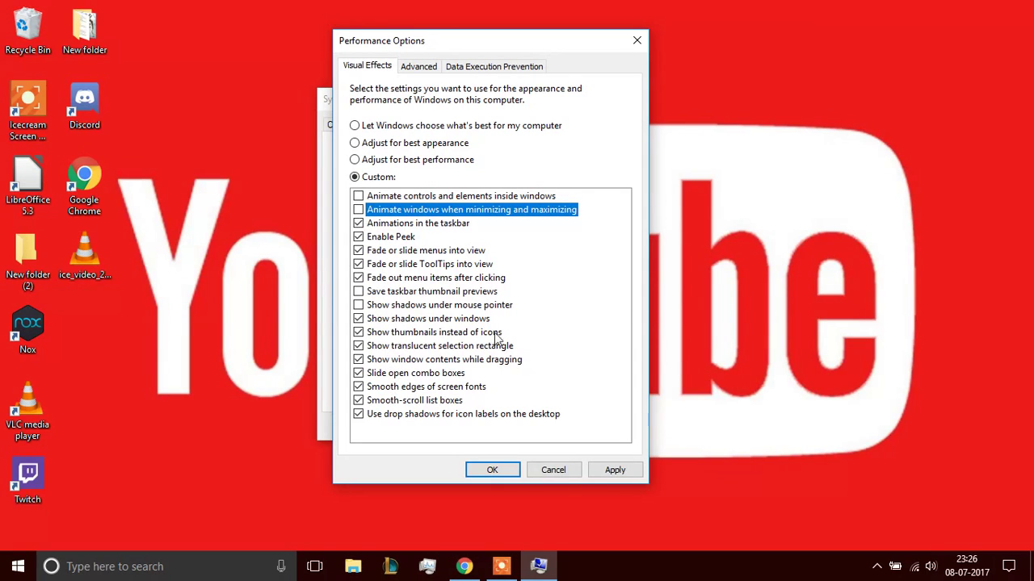
{"action": "left_click", "coordinate": [610, 470]}
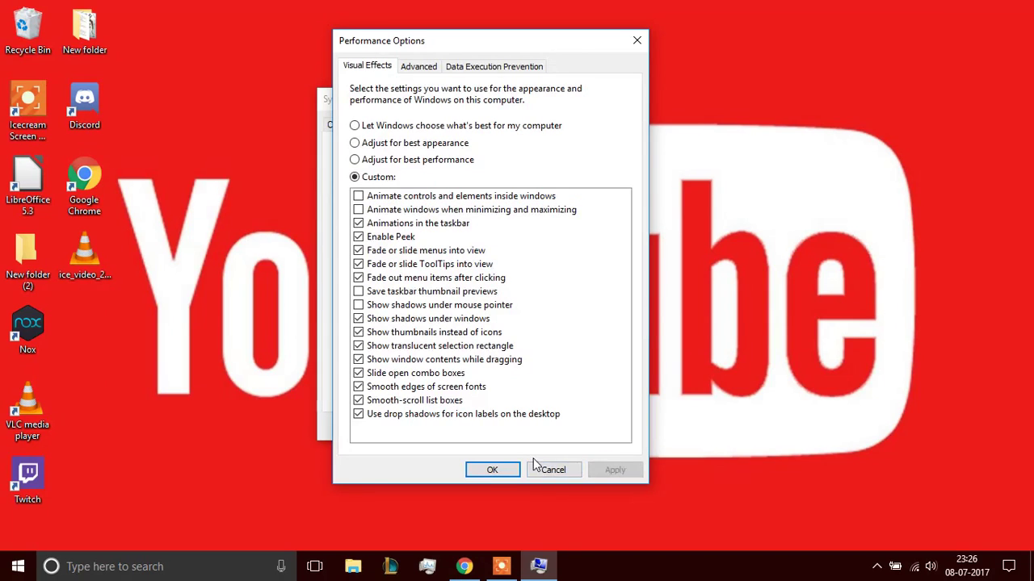
{"action": "left_click", "coordinate": [490, 471]}
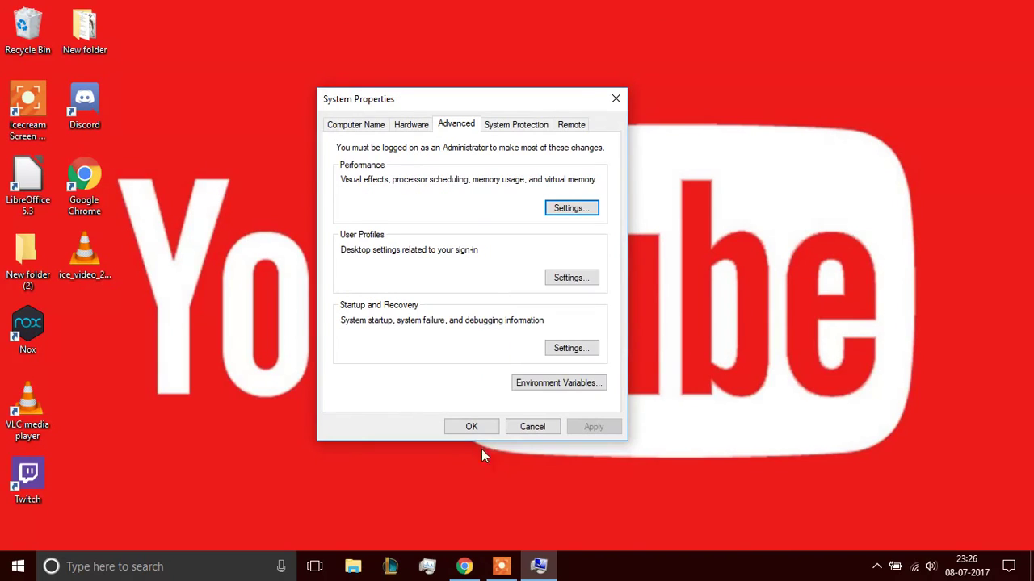
{"action": "left_click", "coordinate": [614, 101]}
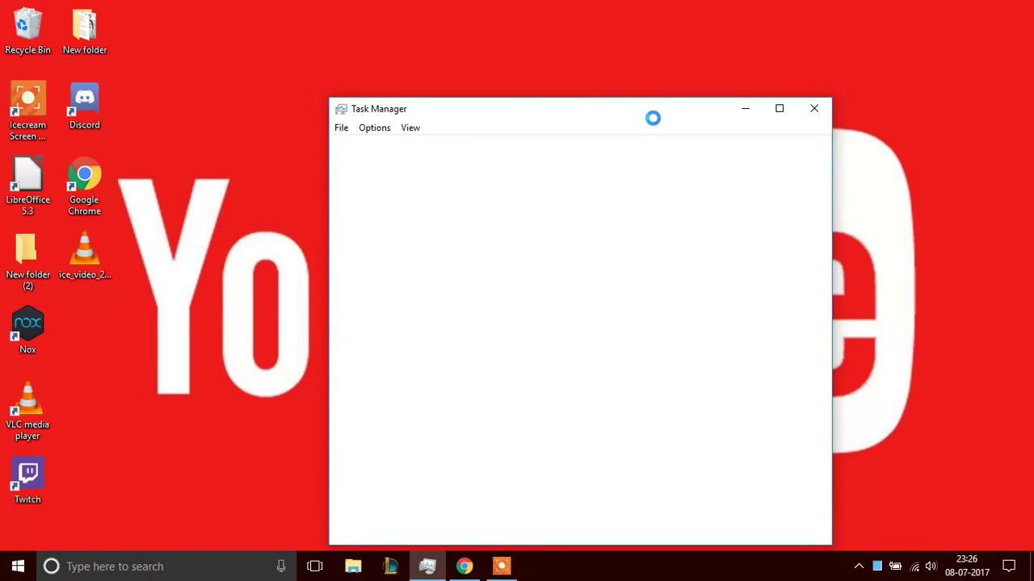
- Maximize the Task Manager window and display the list of startup programs
{"action": "left_click_drag", "start_coordinate": [644, 113], "coordinate": [563, 71]}
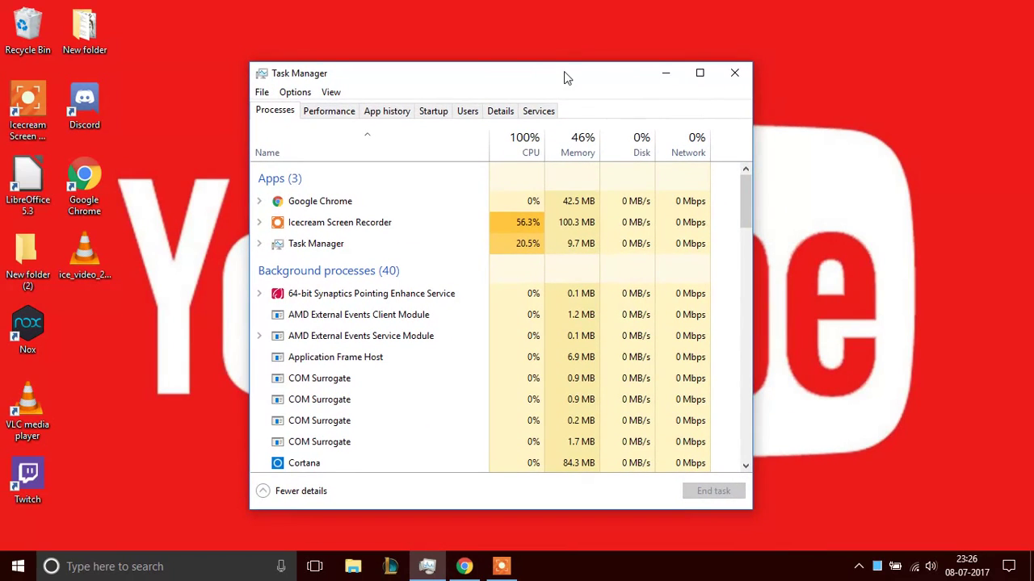
{"action": "left_click", "coordinate": [263, 92]}
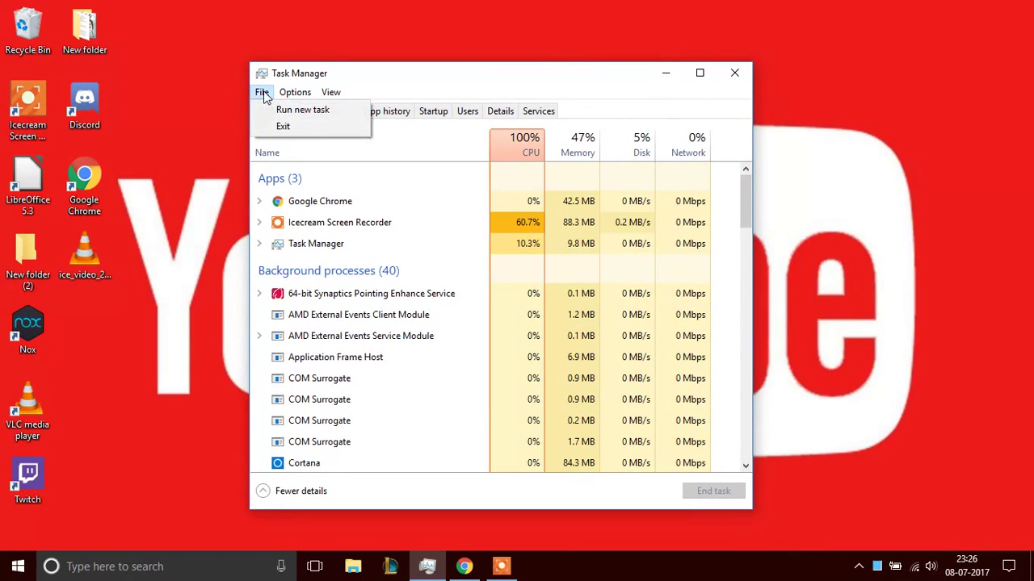
{"action": "left_click", "coordinate": [366, 89]}
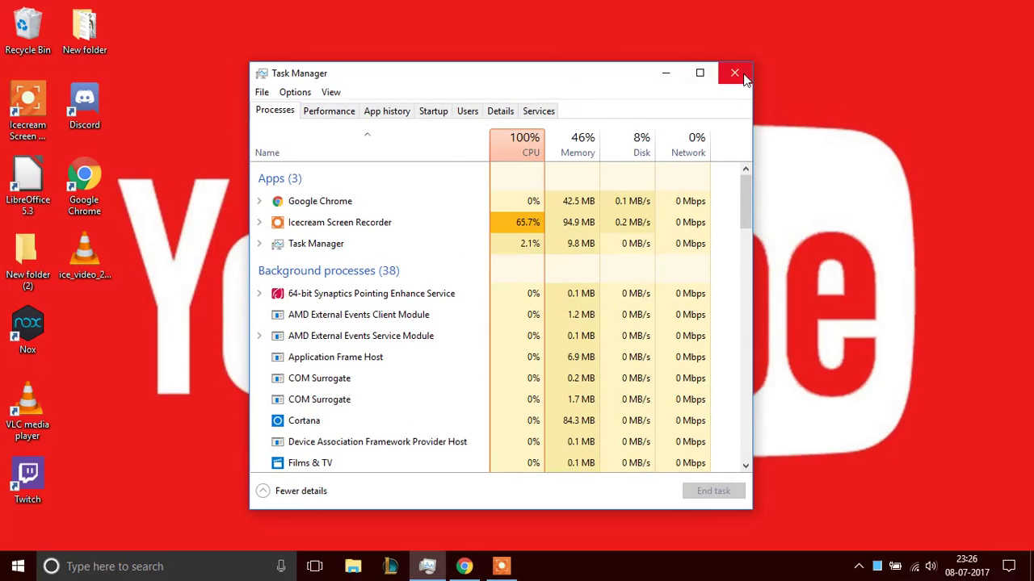
{"action": "left_click", "coordinate": [700, 72]}
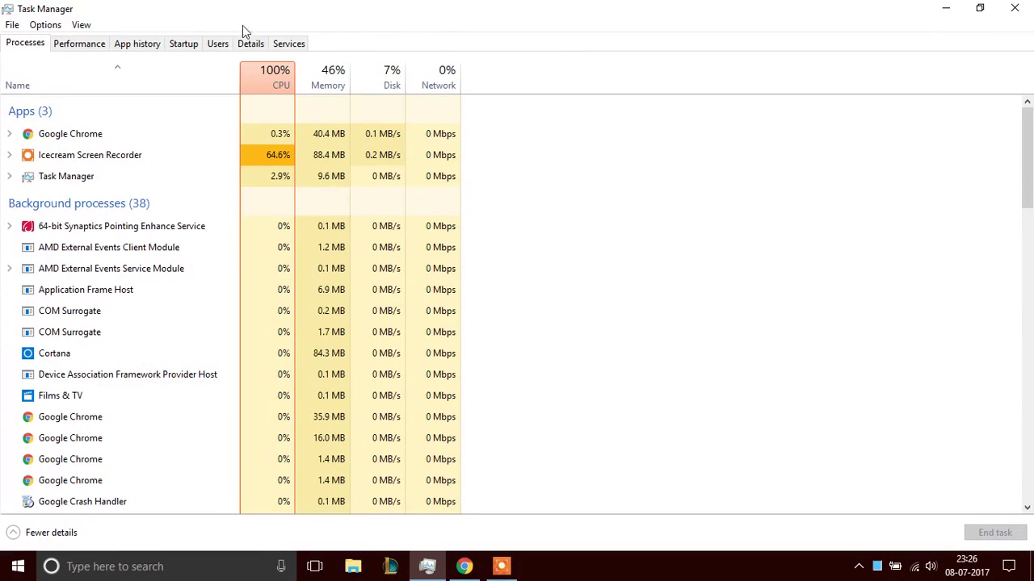
{"action": "left_click", "coordinate": [186, 46]}
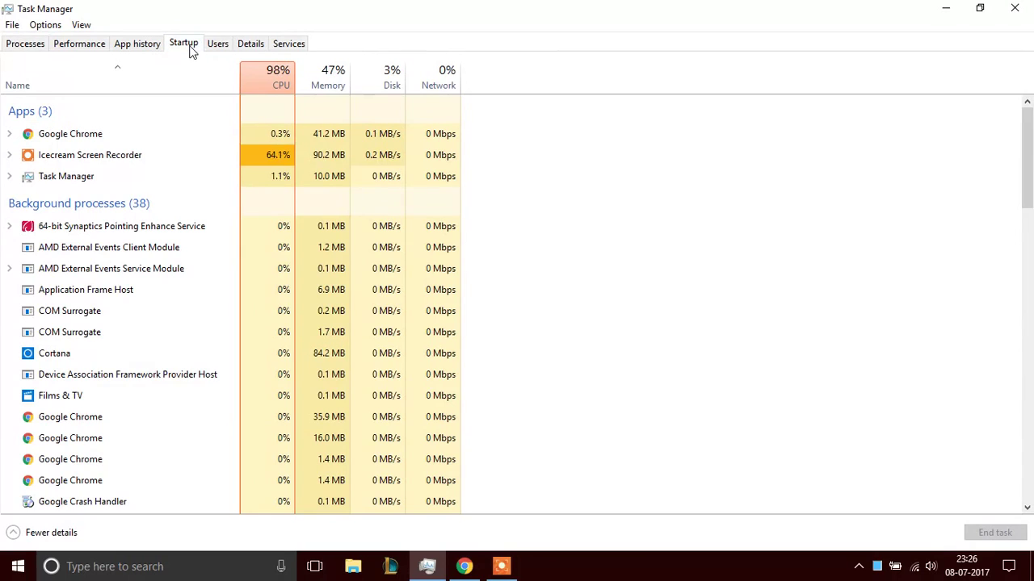
- Examine the startup programs, from IDT PC Audio to the Windows Defender notification icon, with their status and startup impact
{"action": "left_click", "coordinate": [119, 130]}
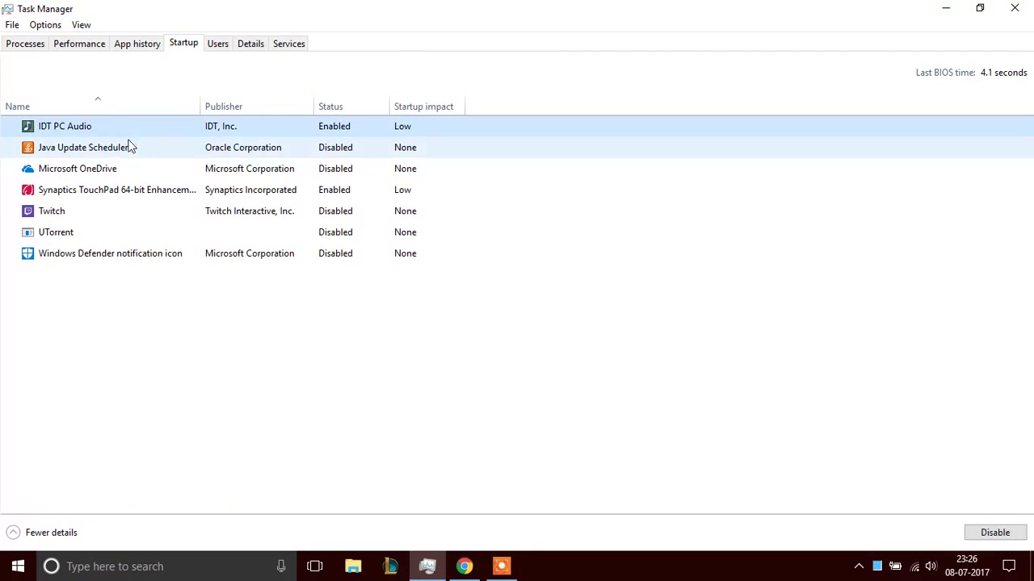
{"action": "left_click", "coordinate": [113, 155]}
{"action": "left_click", "coordinate": [111, 189]}
{"action": "left_click", "coordinate": [122, 132]}
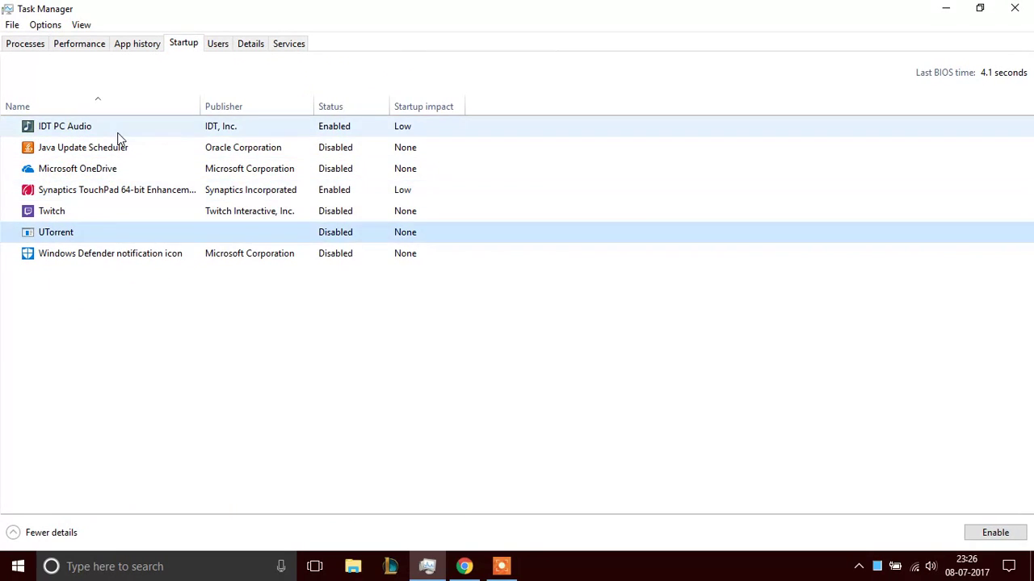
{"action": "left_click", "coordinate": [122, 169]}
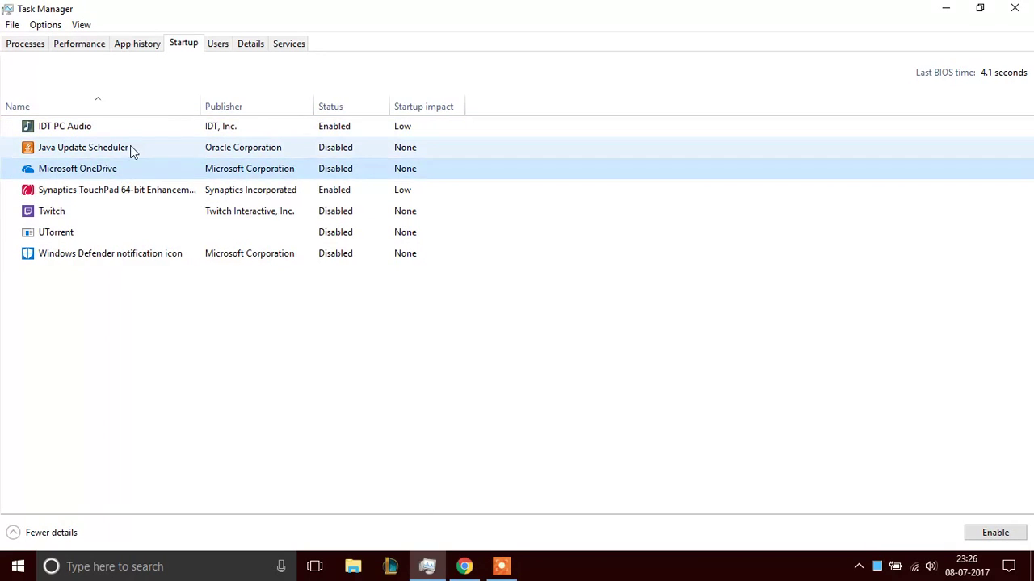
{"action": "left_click", "coordinate": [128, 145]}
{"action": "left_click", "coordinate": [115, 127]}
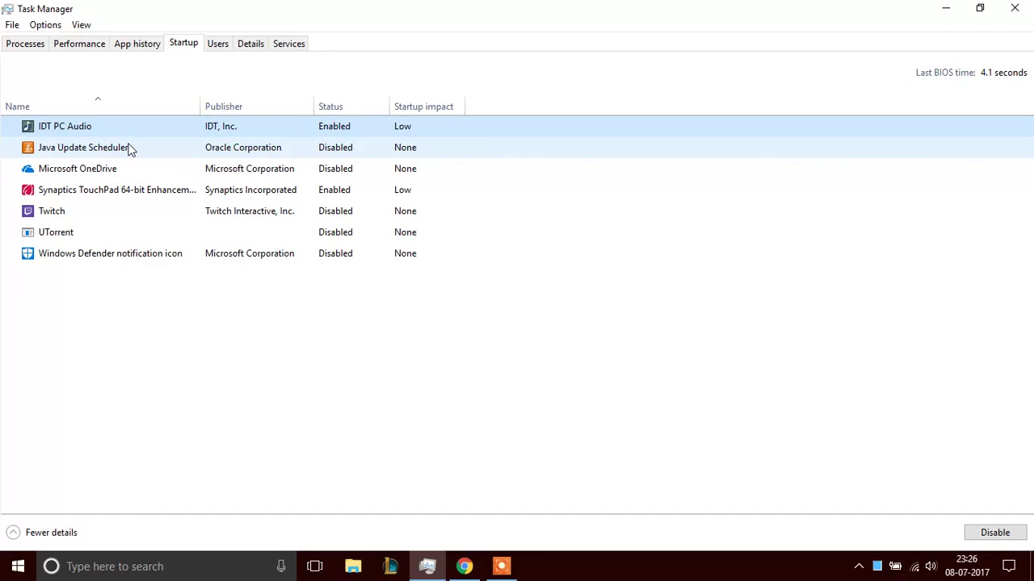
{"action": "left_click", "coordinate": [129, 150]}
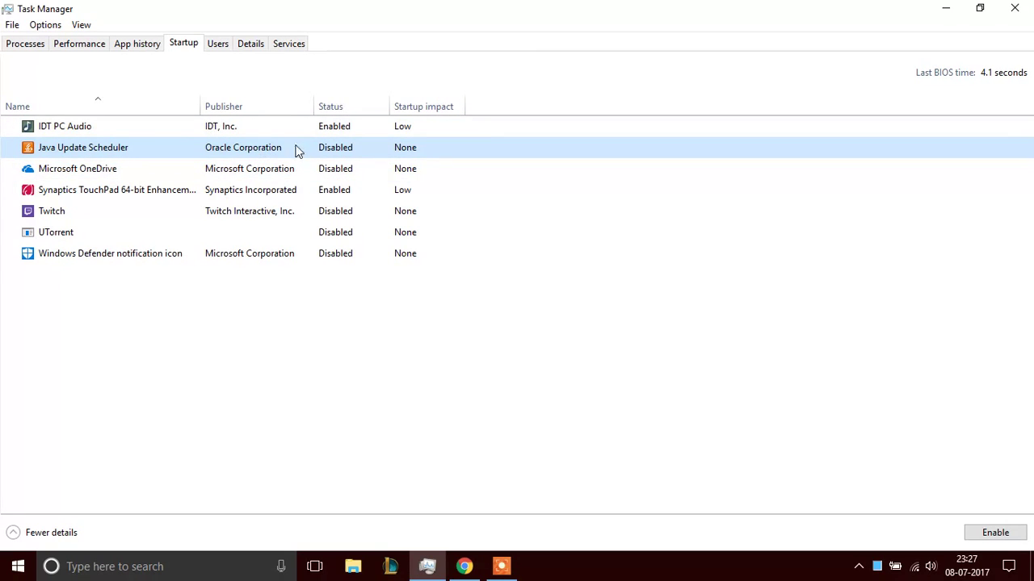
{"action": "left_click", "coordinate": [87, 126]}
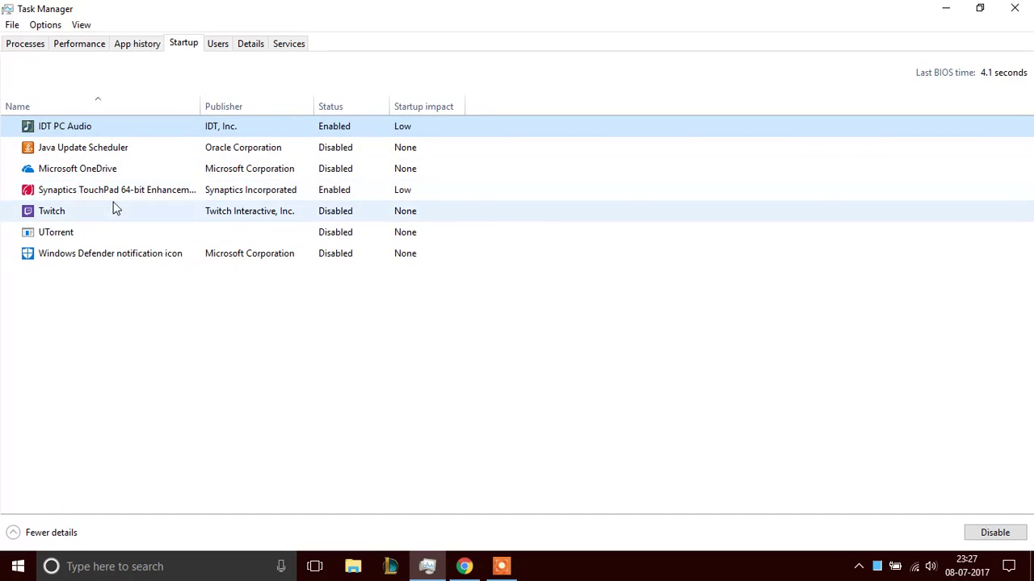
{"action": "left_click", "coordinate": [119, 255]}
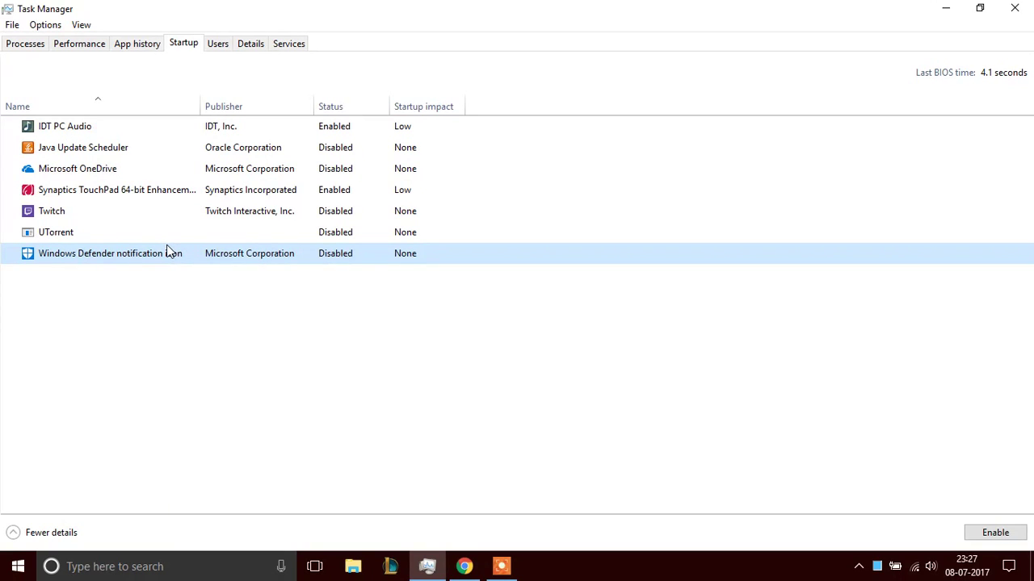
- Check the available actions for the Twitch and Windows Defender notification icon startup entries, and review which programs are disabled
{"action": "left_click", "coordinate": [59, 212]}
{"action": "right_click", "coordinate": [59, 213]}
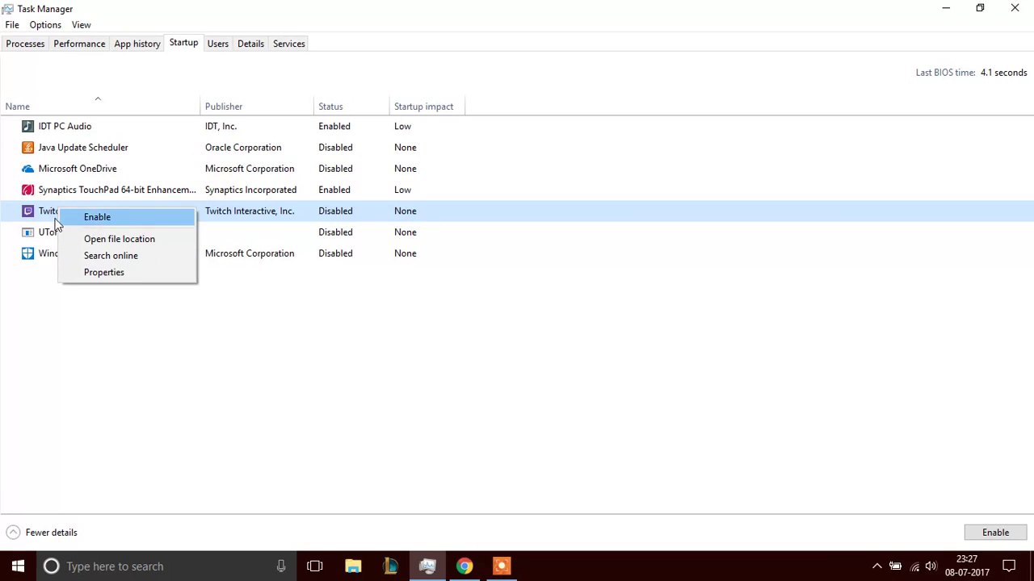
{"action": "left_click", "coordinate": [42, 218]}
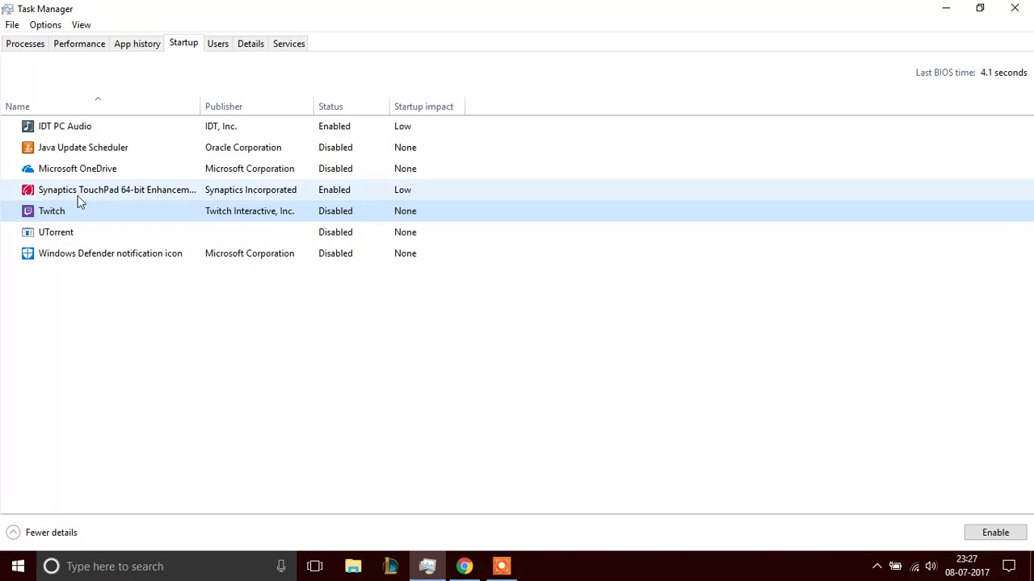
{"action": "left_click", "coordinate": [333, 153]}
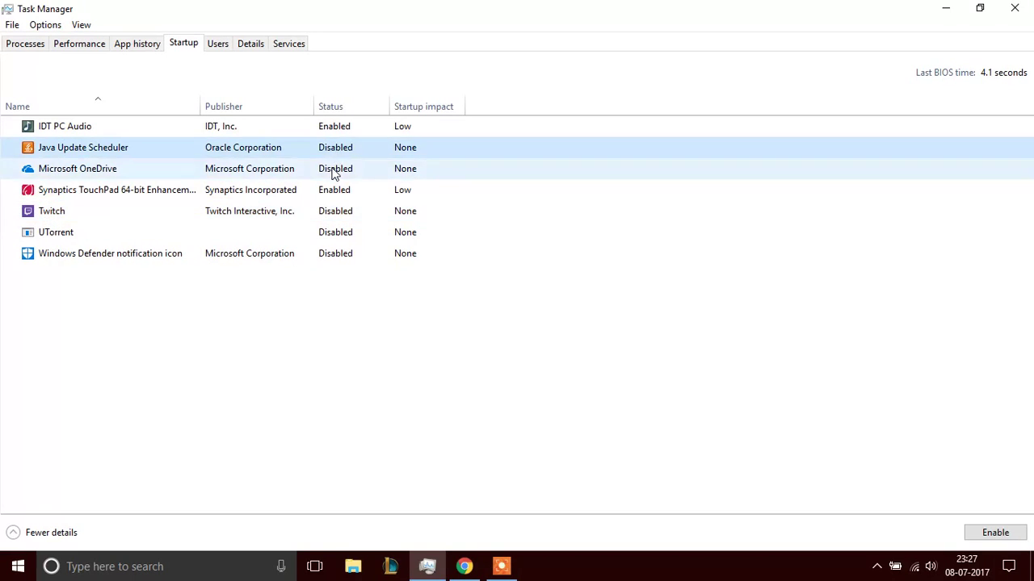
{"action": "left_click", "coordinate": [334, 168]}
{"action": "left_click", "coordinate": [330, 210]}
{"action": "left_click", "coordinate": [328, 234]}
{"action": "left_click", "coordinate": [328, 251]}
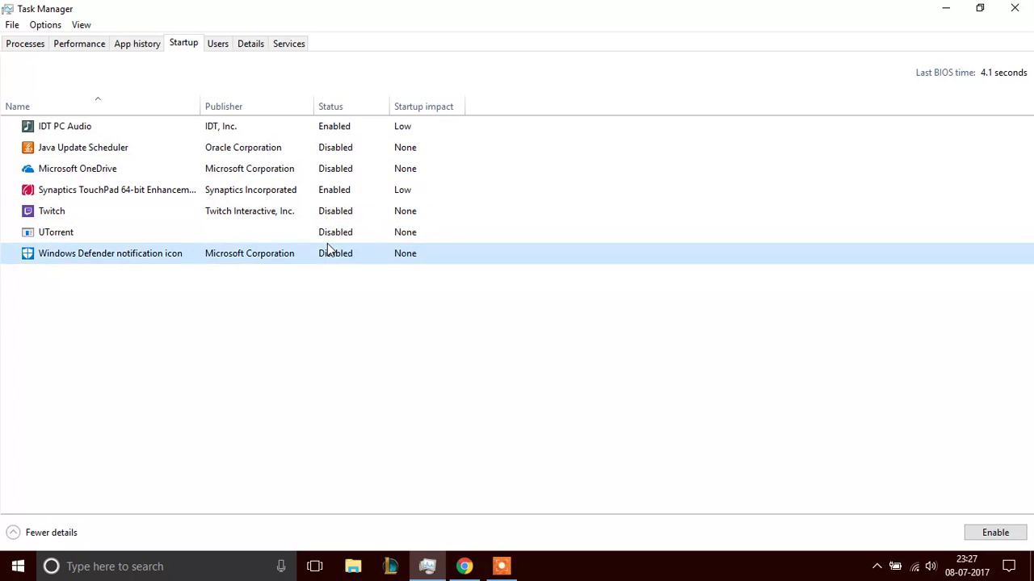
{"action": "left_click", "coordinate": [321, 211]}
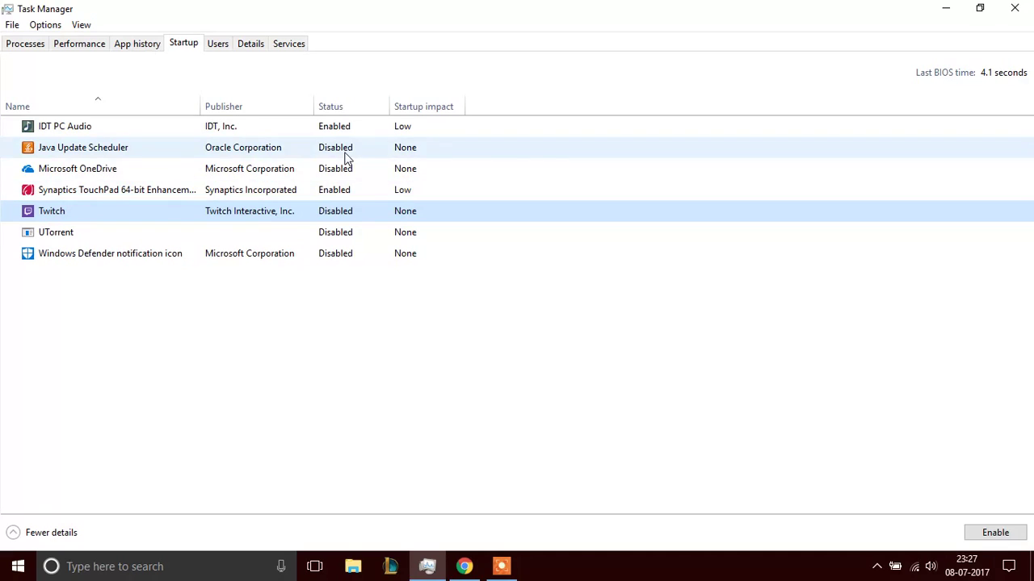
{"action": "right_click", "coordinate": [109, 256]}
{"action": "left_click", "coordinate": [63, 290]}
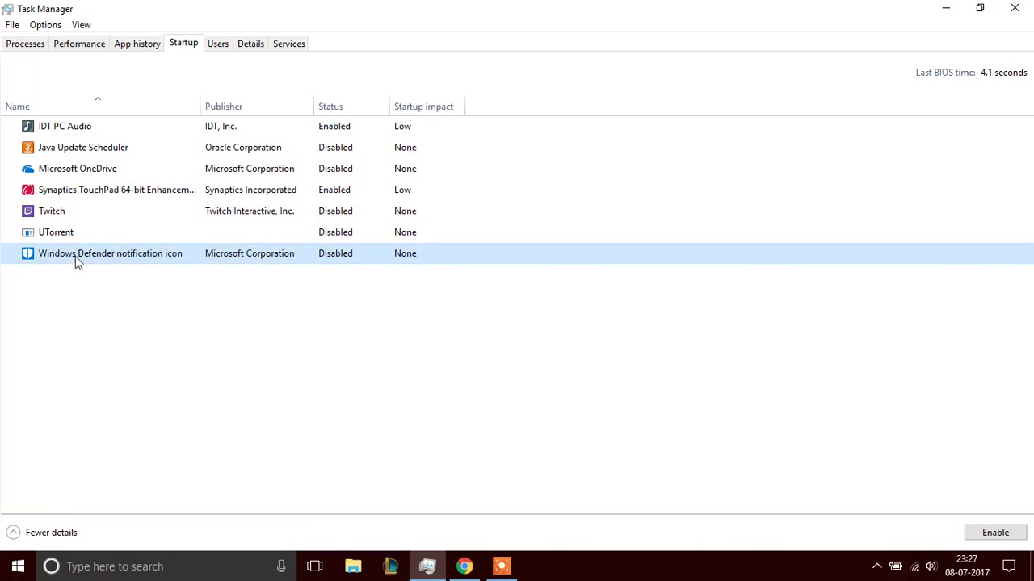
- Review the startup entries for Twitch, Microsoft OneDrive, IDT PC Audio and Synaptics TouchPad, and close Task Manager
{"action": "left_click", "coordinate": [120, 233]}
{"action": "left_click", "coordinate": [118, 219]}
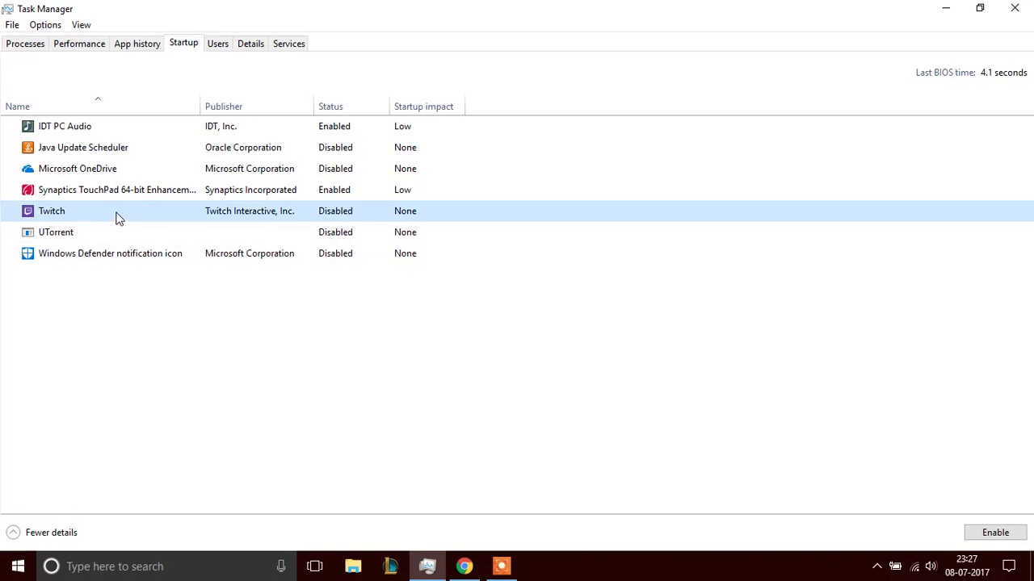
{"action": "left_click", "coordinate": [146, 171]}
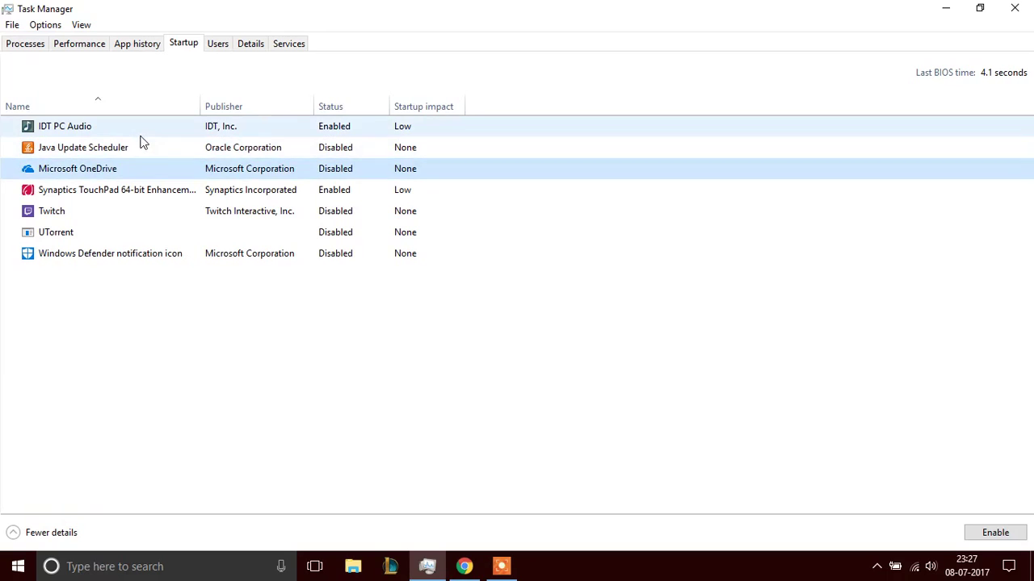
{"action": "left_click", "coordinate": [142, 134]}
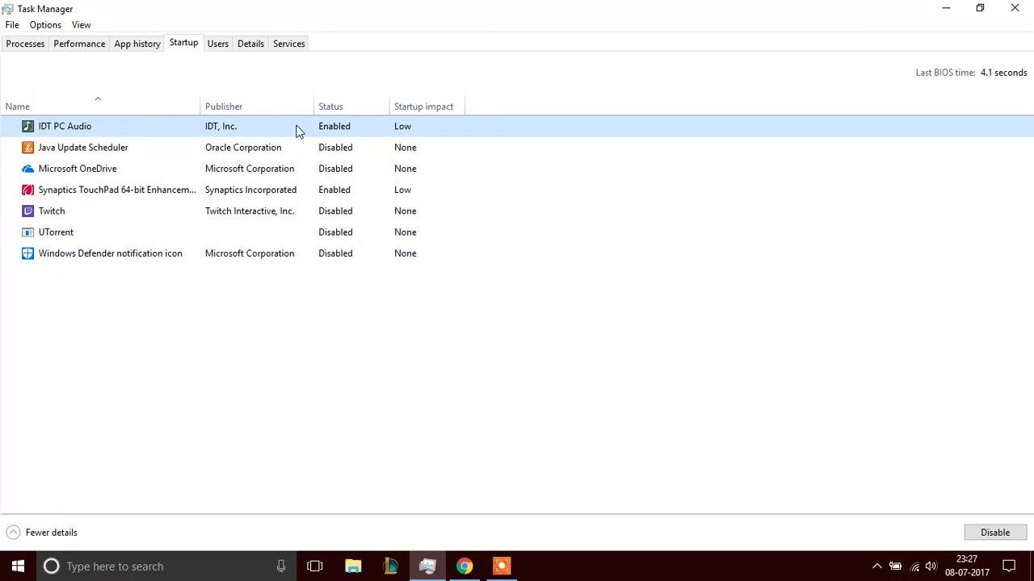
{"action": "left_click", "coordinate": [132, 196]}
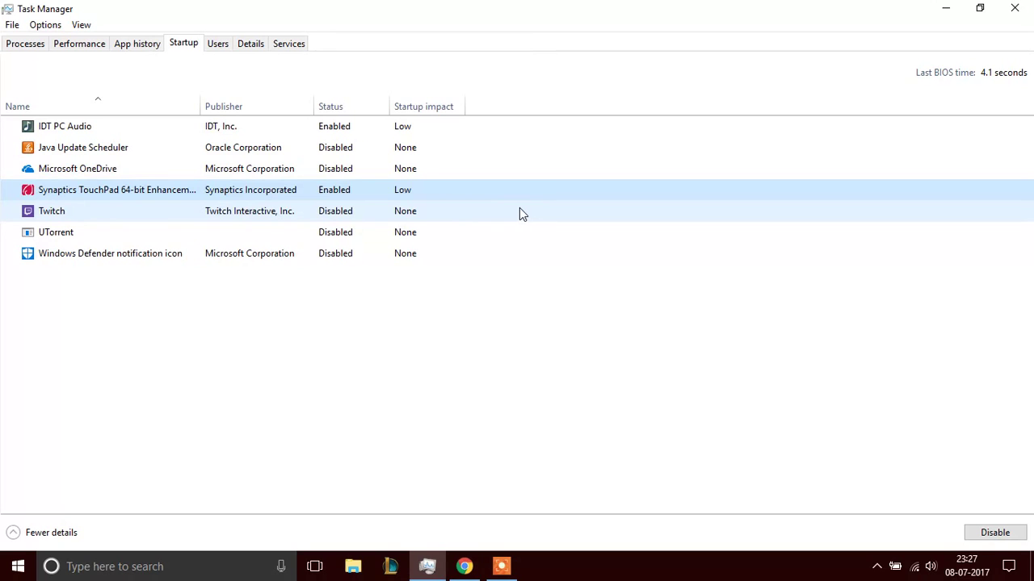
{"action": "left_click", "coordinate": [1016, 8]}
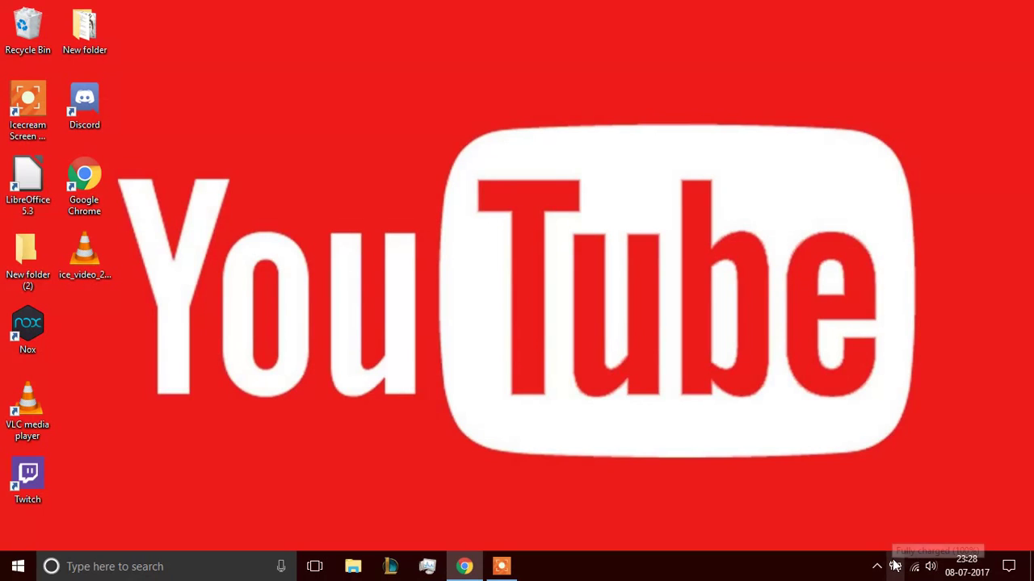
- Open Power Options from the battery indicator and maximize its window
{"action": "right_click", "coordinate": [894, 565]}
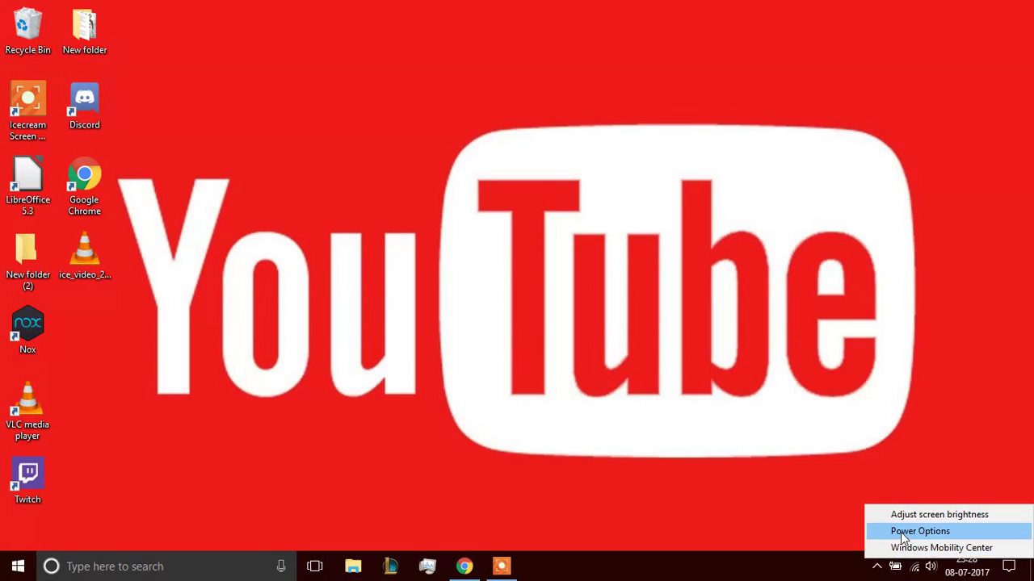
{"action": "left_click", "coordinate": [902, 533]}
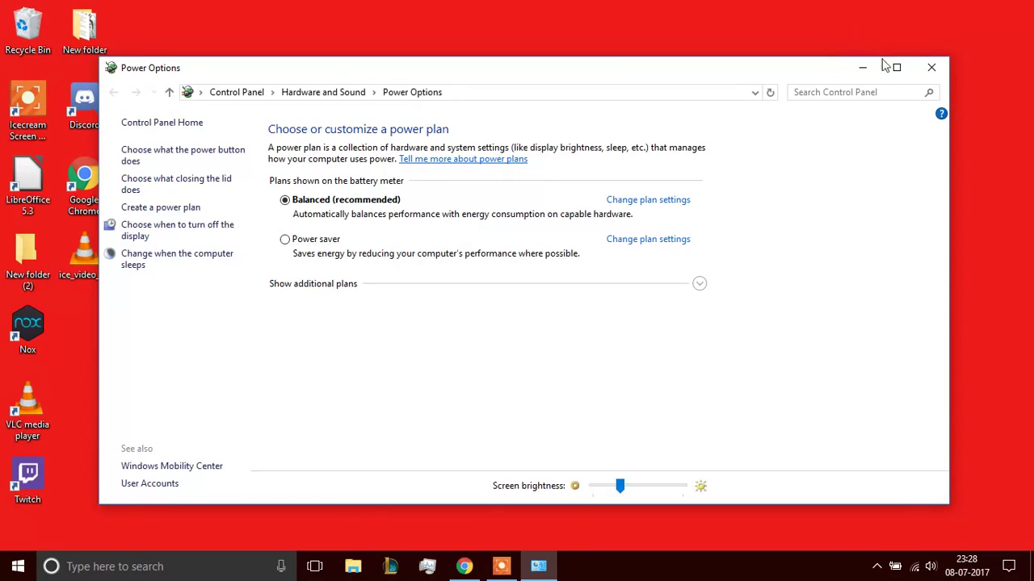
{"action": "left_click", "coordinate": [895, 68]}
- Find Control Panel with a search, show its items as small icons, open Power Options from there and minimize that window
{"action": "left_click", "coordinate": [128, 569]}
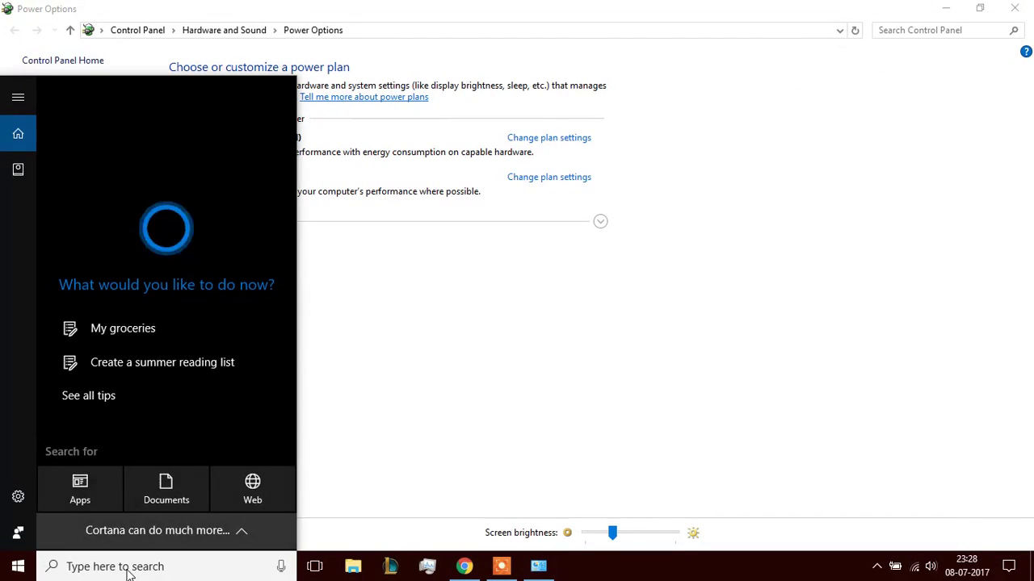
{"action": "type", "text": "contr"}
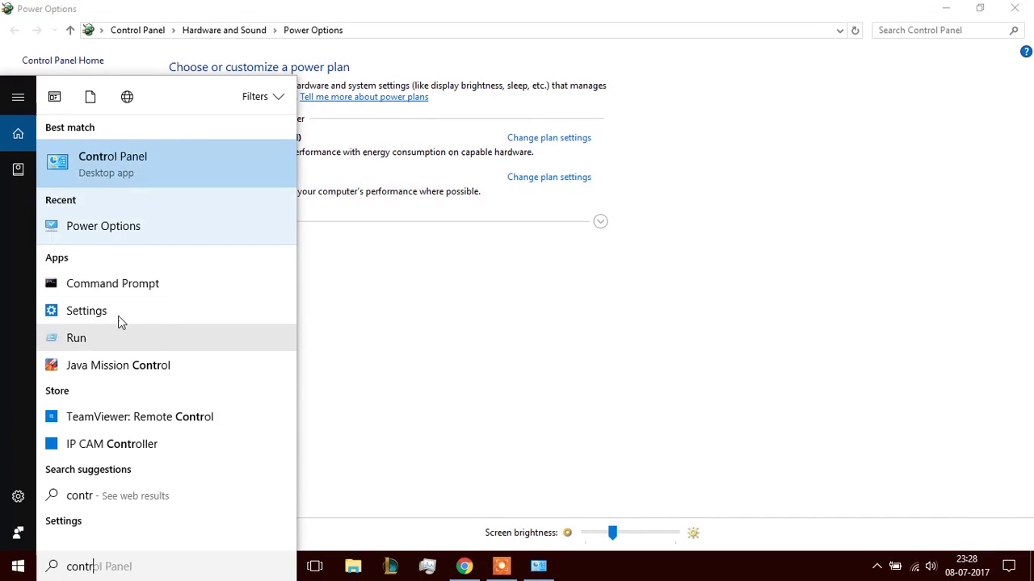
{"action": "left_click", "coordinate": [173, 153]}
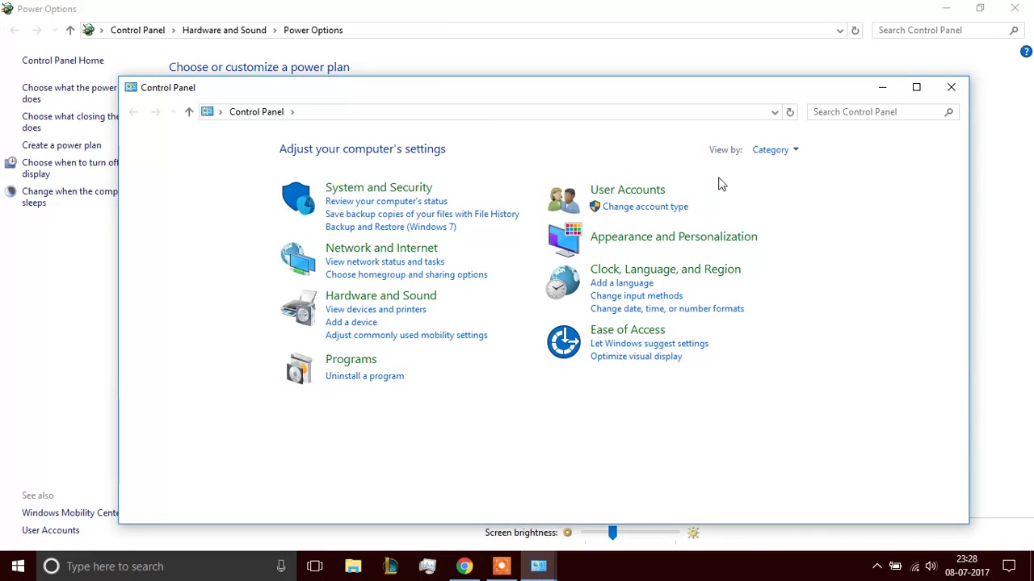
{"action": "left_click", "coordinate": [770, 151]}
{"action": "left_click", "coordinate": [788, 210]}
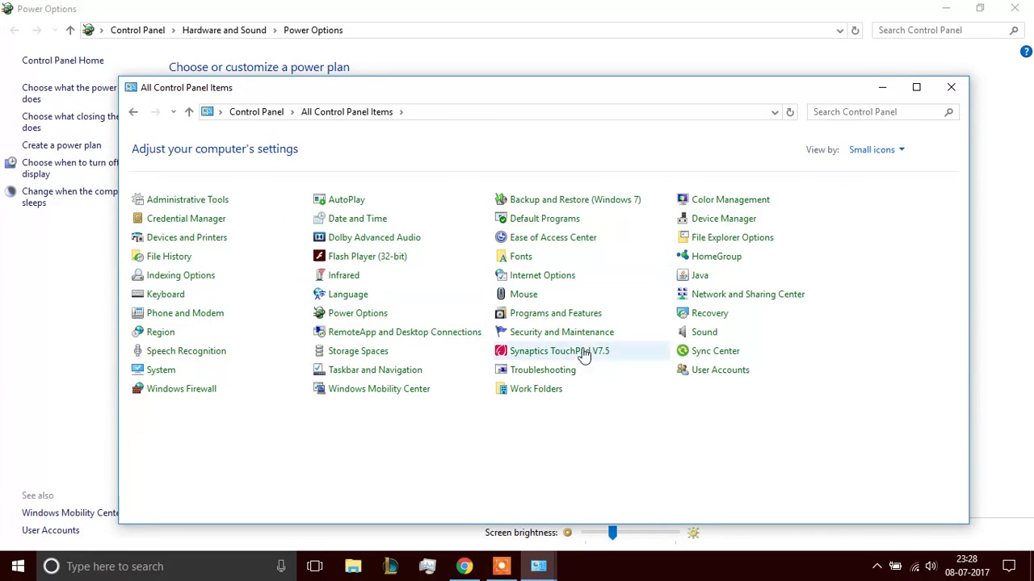
{"action": "left_click", "coordinate": [359, 315]}
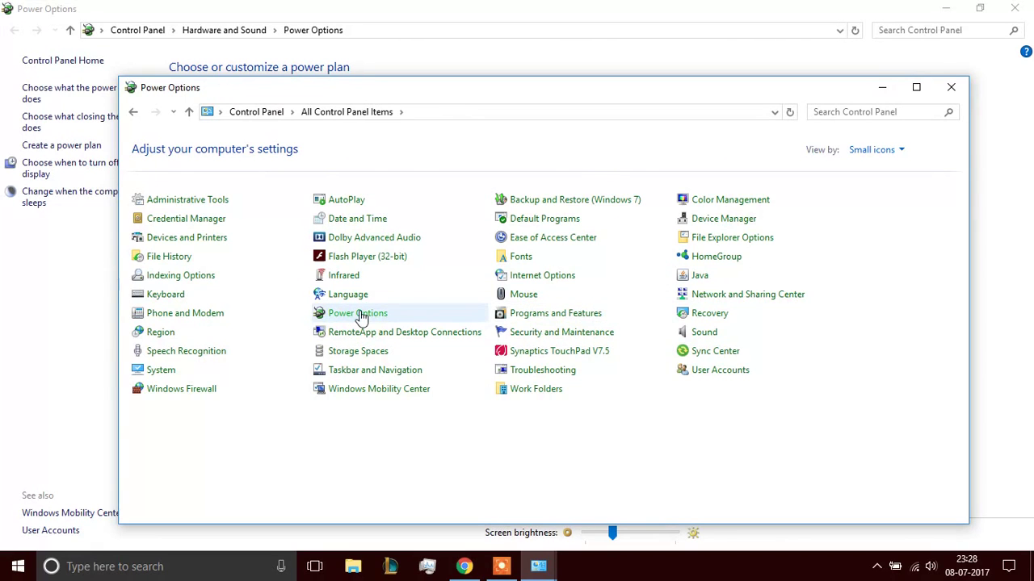
{"action": "left_click", "coordinate": [888, 90]}
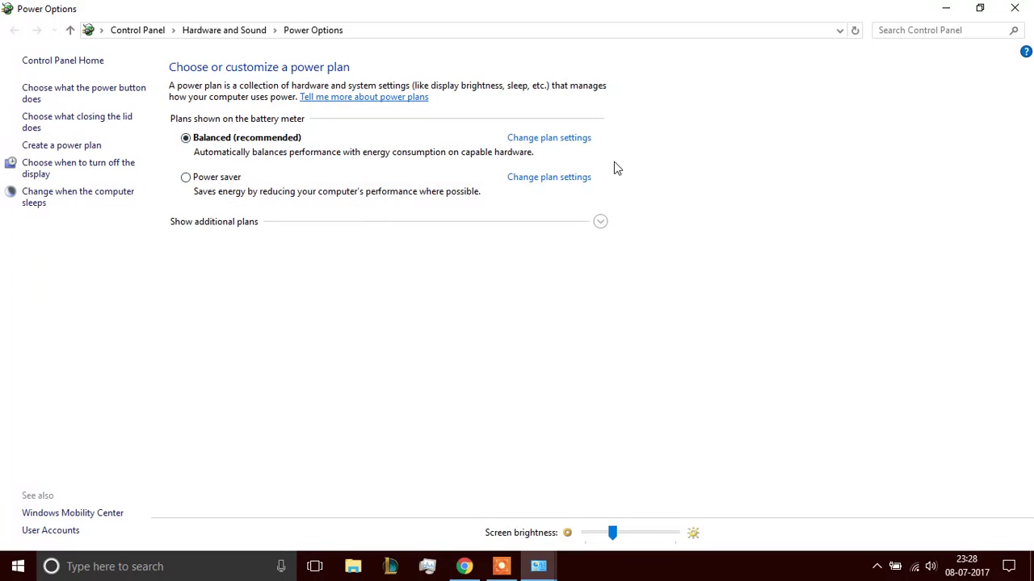
- Select the High performance plan in the advanced power settings reached from the Balanced plan, and cancel the dialog
{"action": "left_click", "coordinate": [571, 139]}
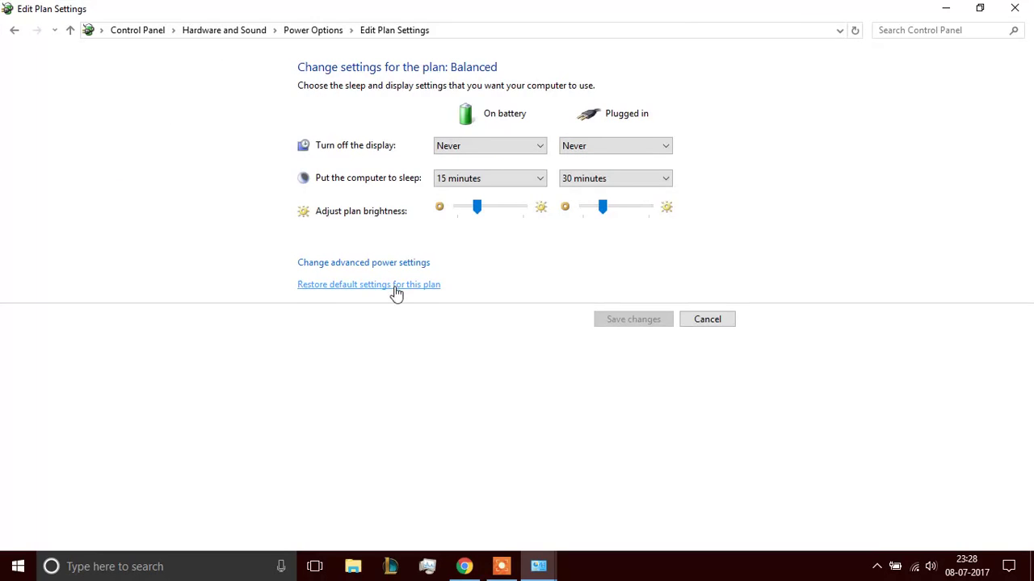
{"action": "left_click", "coordinate": [393, 269]}
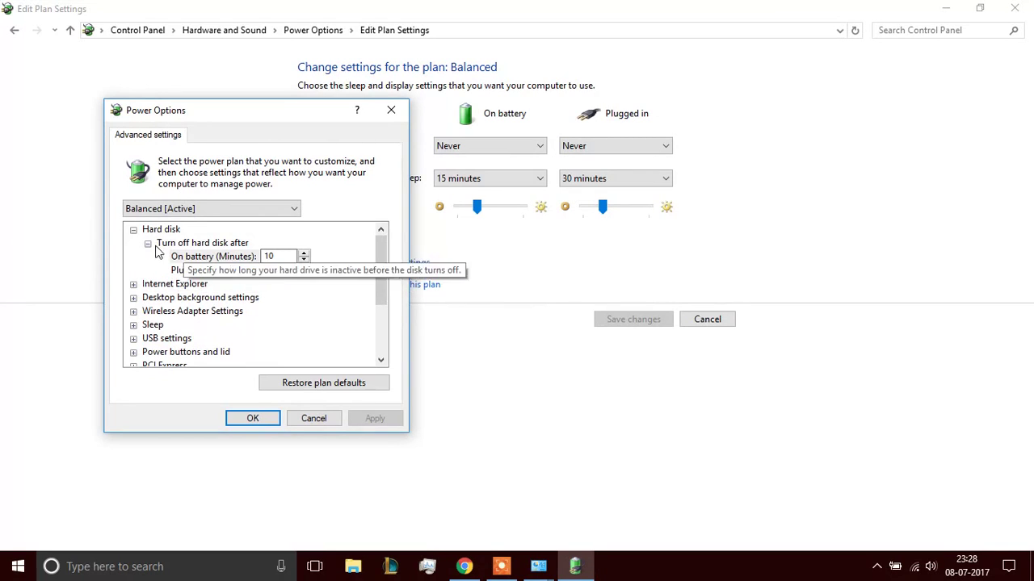
{"action": "left_click", "coordinate": [270, 211]}
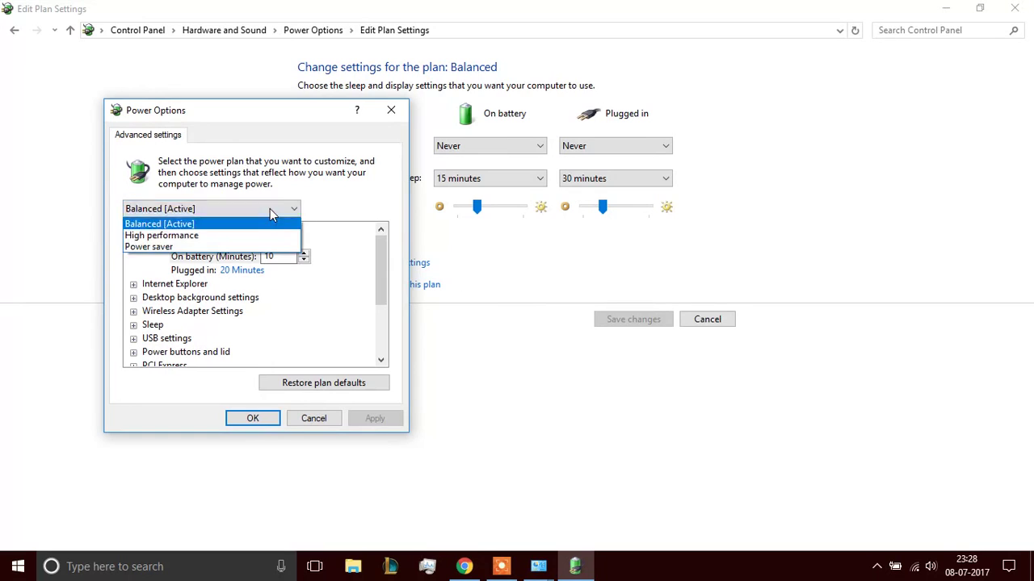
{"action": "left_click", "coordinate": [179, 237]}
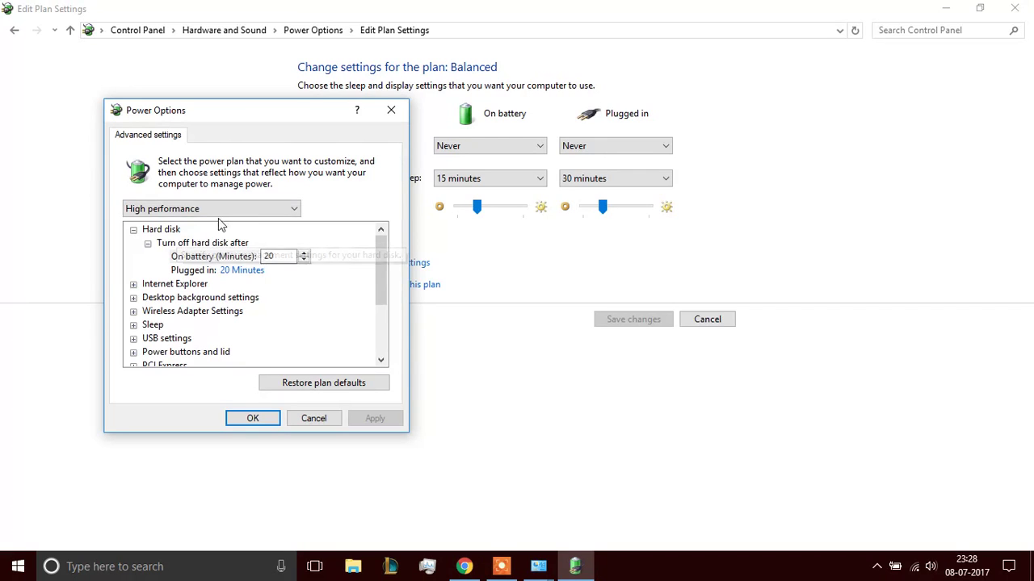
{"action": "left_click", "coordinate": [305, 415]}
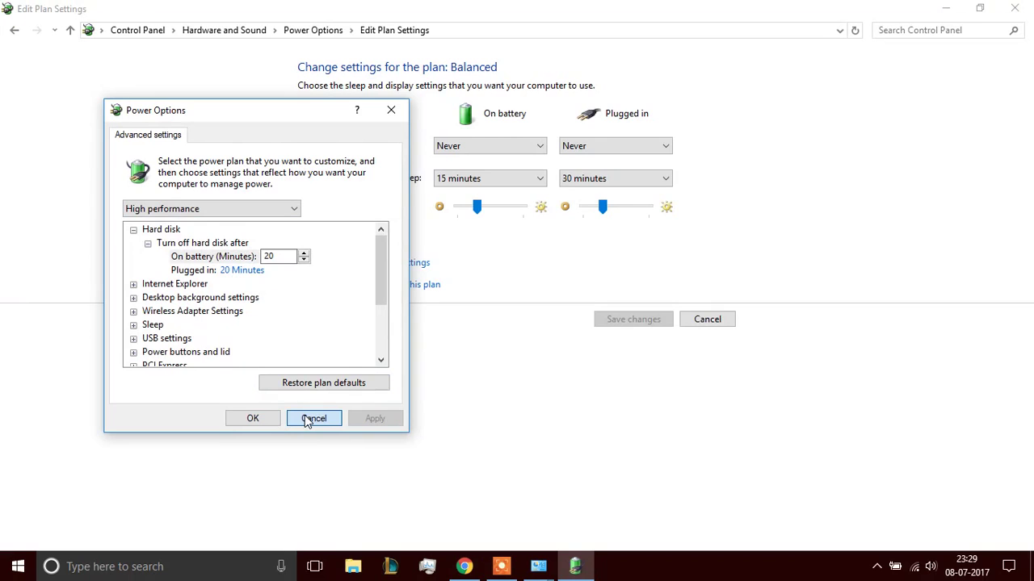
{"action": "left_click", "coordinate": [305, 415]}
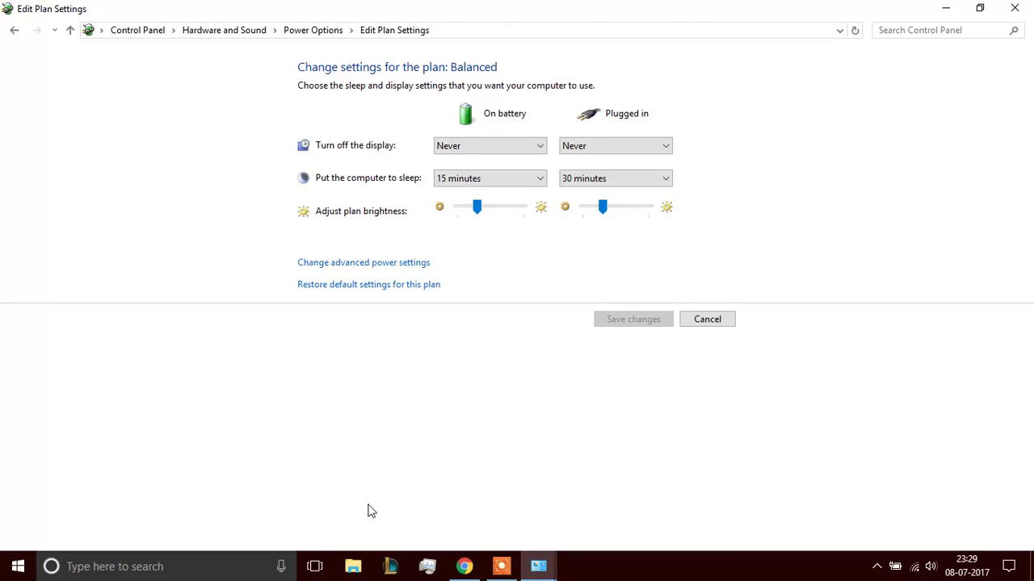
- Switch to Google Chrome and search Google for "ccleaner"
{"action": "left_click", "coordinate": [453, 557]}
{"action": "left_click", "coordinate": [444, 298]}
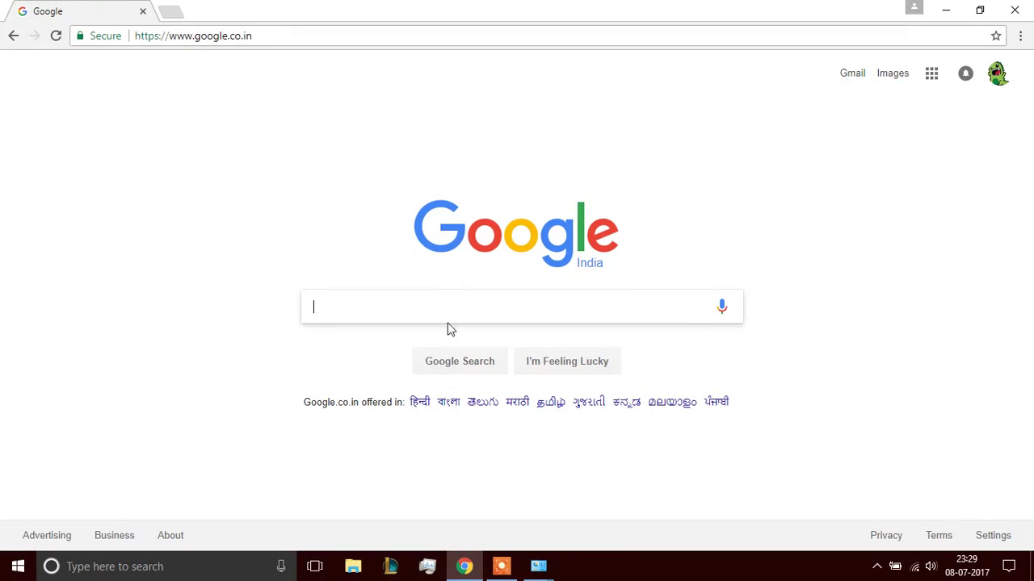
{"action": "left_click", "coordinate": [488, 569]}
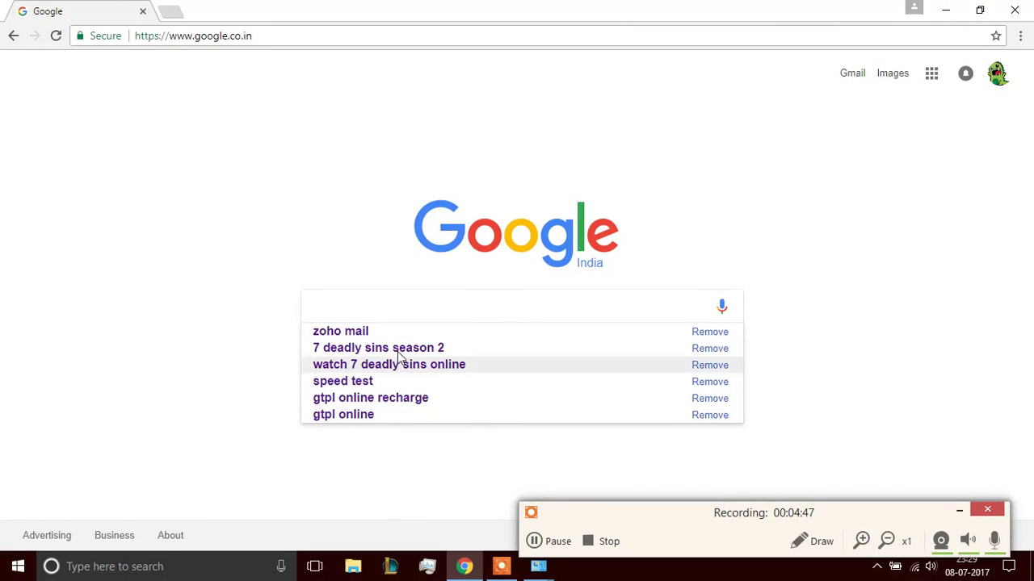
{"action": "left_click", "coordinate": [433, 317]}
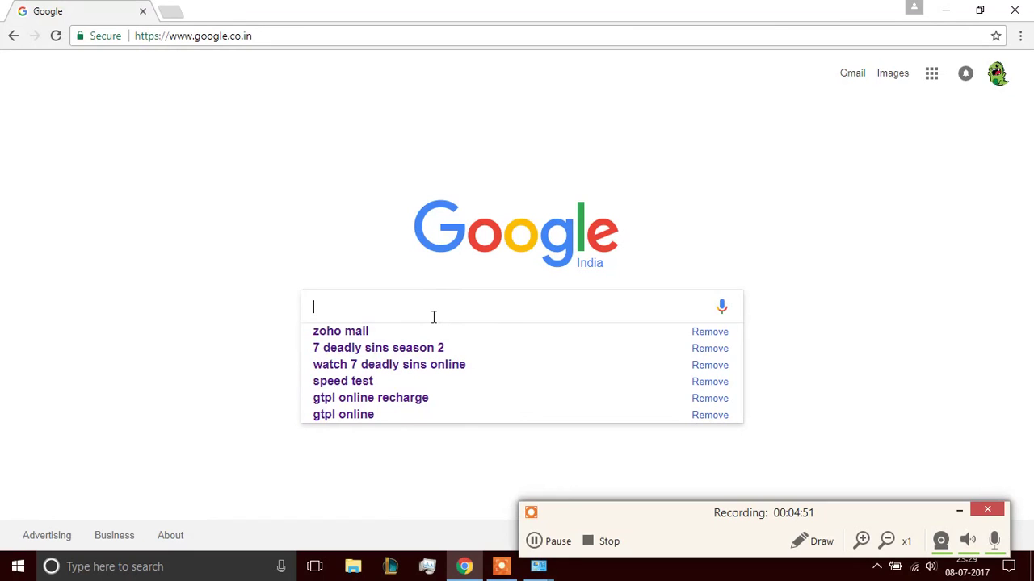
{"action": "type", "text": "c"}
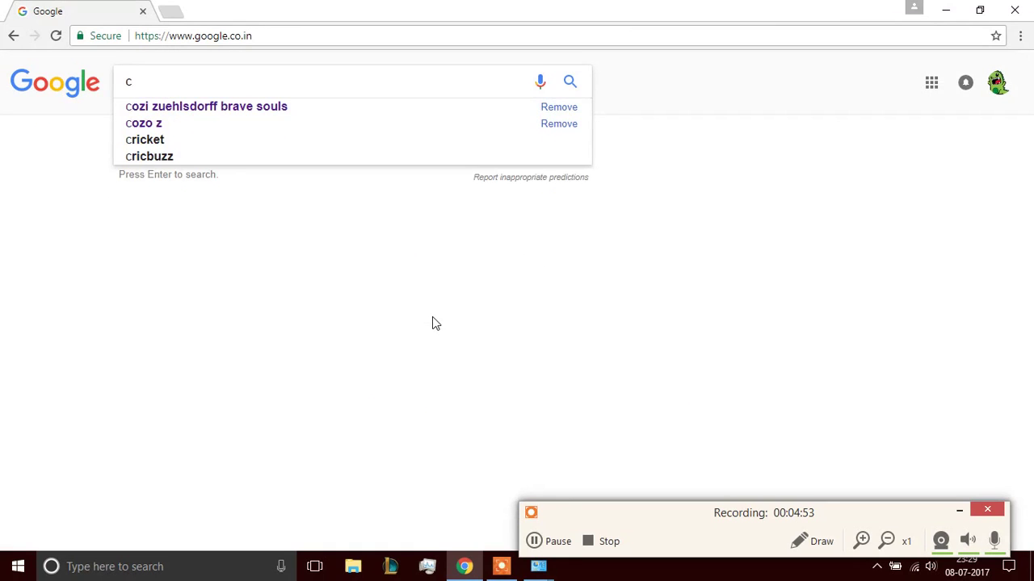
{"action": "type", "text": "cleaner"}
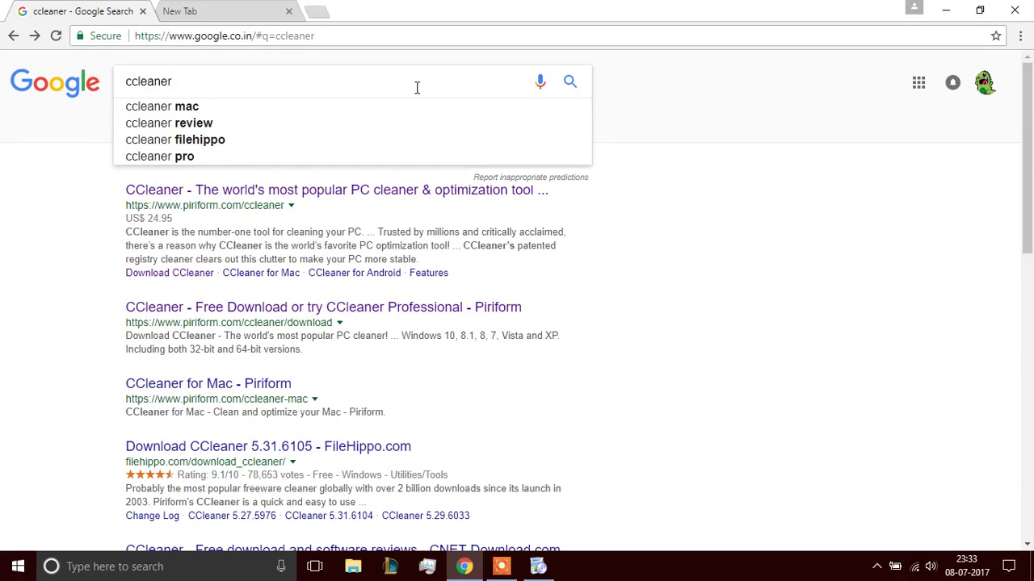
{"action": "key", "text": "Return"}
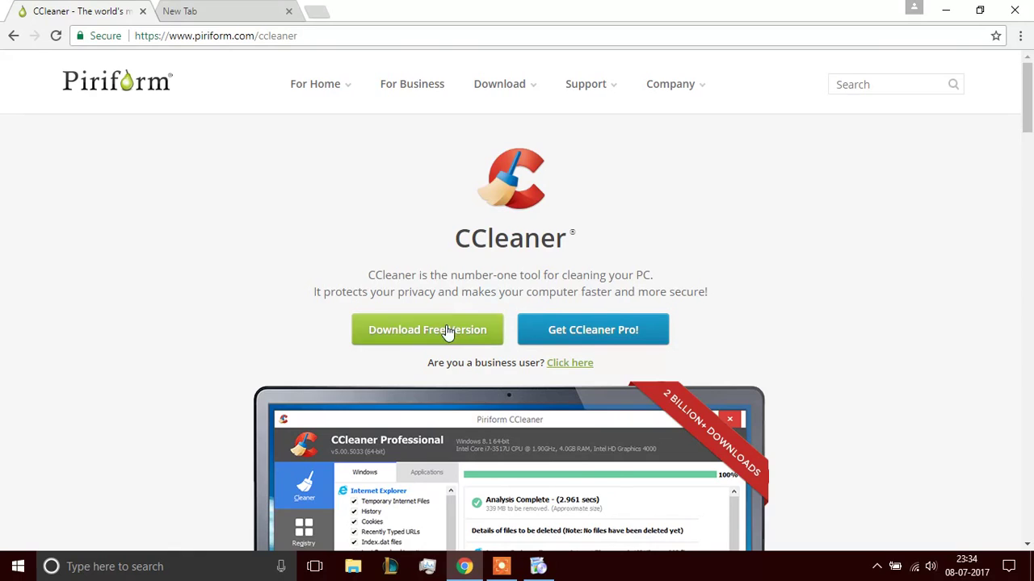
- Open the free CCleaner download page on the Piriform site and locate the download links for the free version
{"action": "scroll", "coordinate": [485, 330], "scroll_direction": "down", "scroll_amount": 9}
{"action": "scroll", "coordinate": [506, 271], "scroll_direction": "down", "scroll_amount": 3}
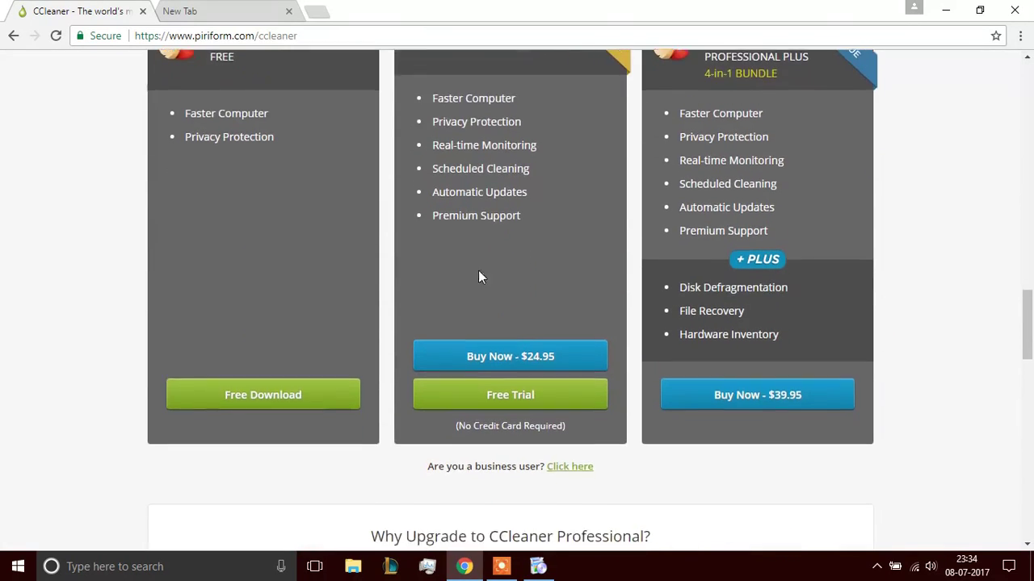
{"action": "left_click", "coordinate": [298, 322]}
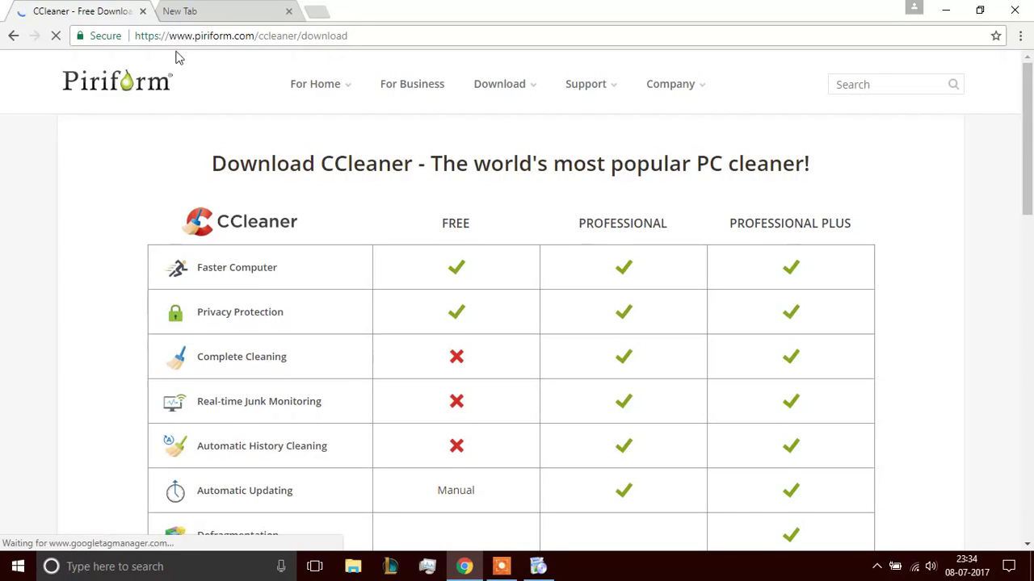
{"action": "scroll", "coordinate": [208, 228], "scroll_direction": "down", "scroll_amount": 10}
{"action": "scroll", "coordinate": [209, 226], "scroll_direction": "down", "scroll_amount": 2}
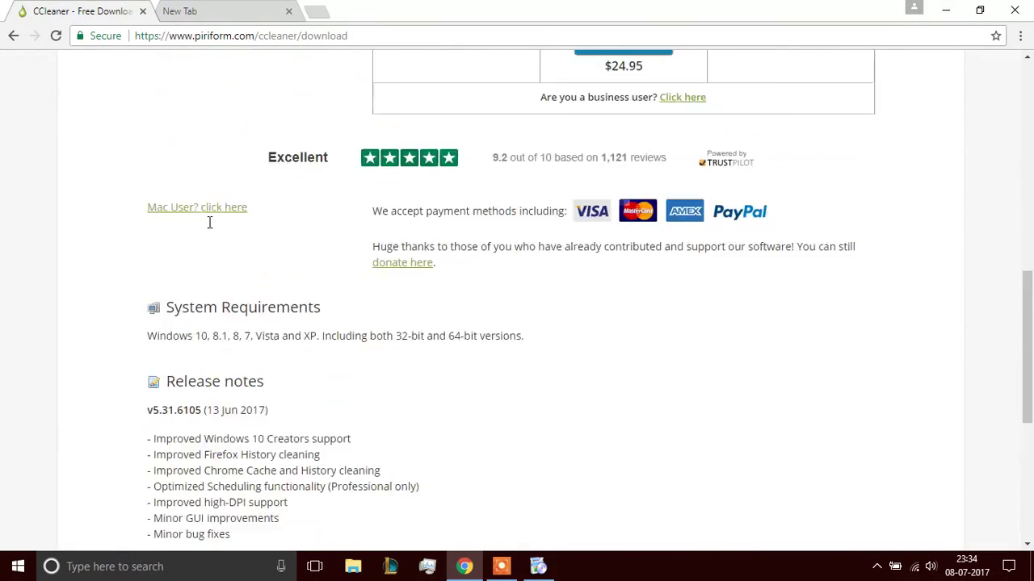
{"action": "scroll", "coordinate": [234, 246], "scroll_direction": "up", "scroll_amount": 5}
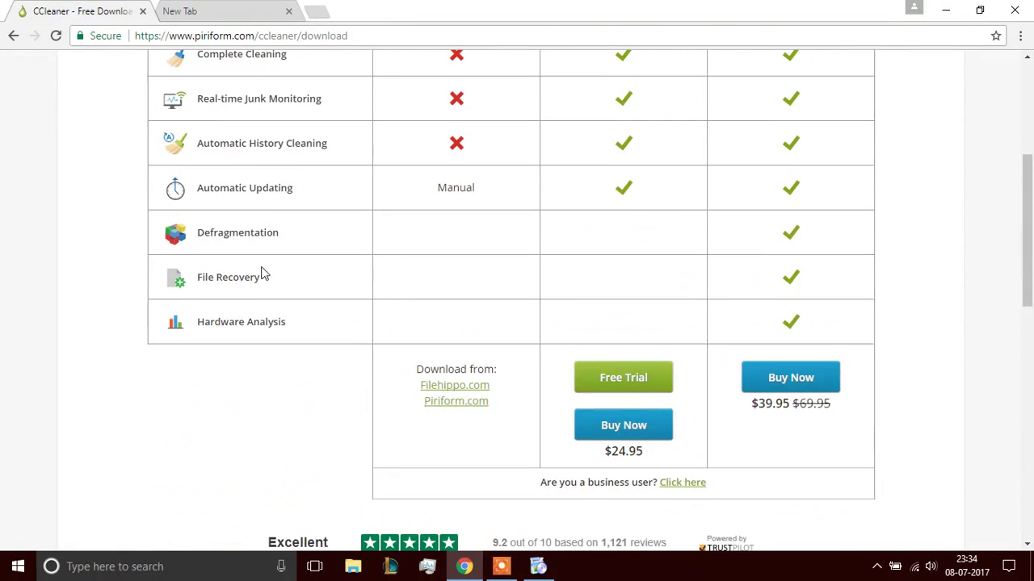
- Switch to the completed CCleaner v5.31 setup, run CCleaner, and review the cleaning options for Windows and Applications
{"action": "left_click", "coordinate": [475, 567]}
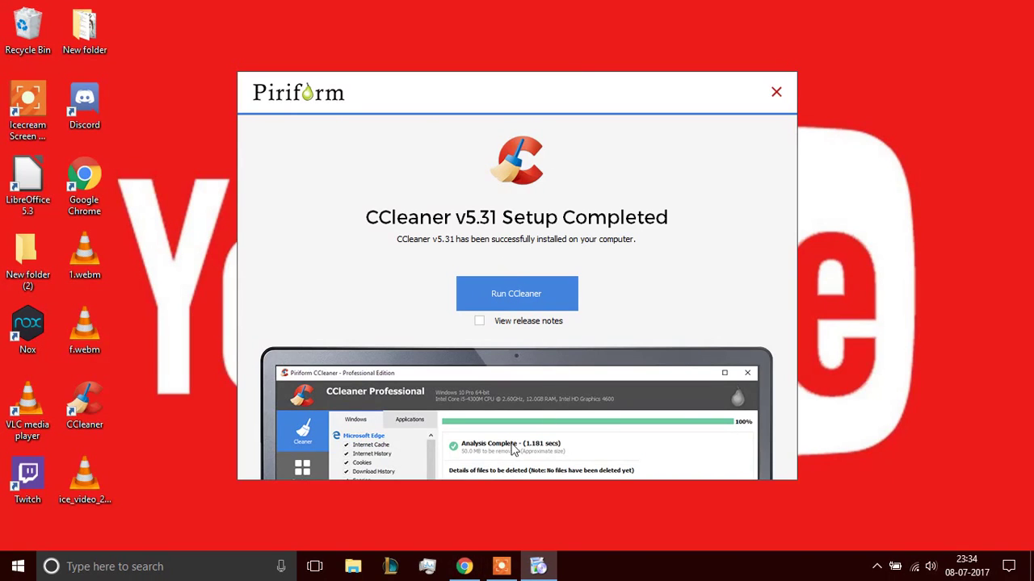
{"action": "left_click", "coordinate": [523, 293]}
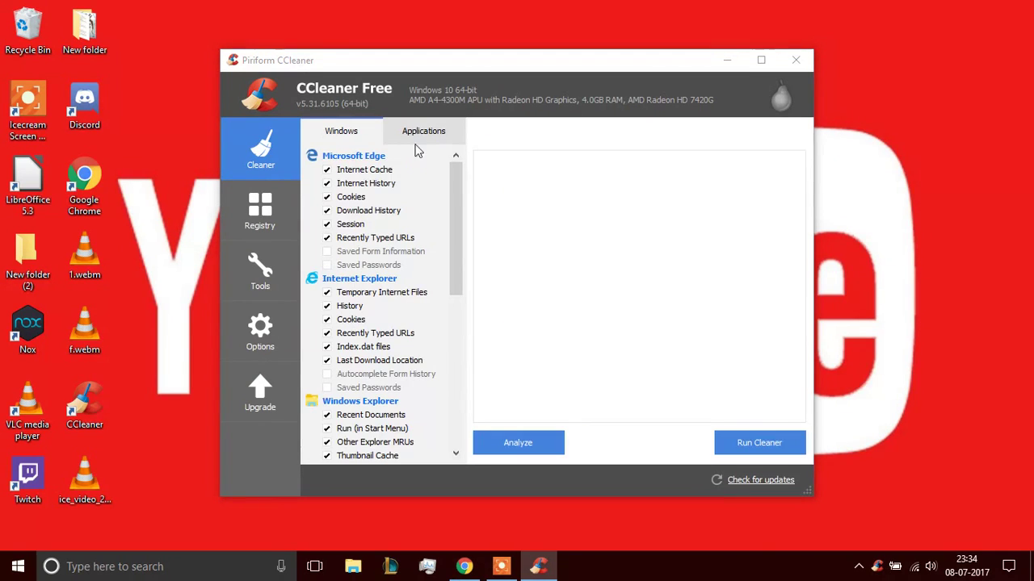
{"action": "left_click", "coordinate": [443, 137]}
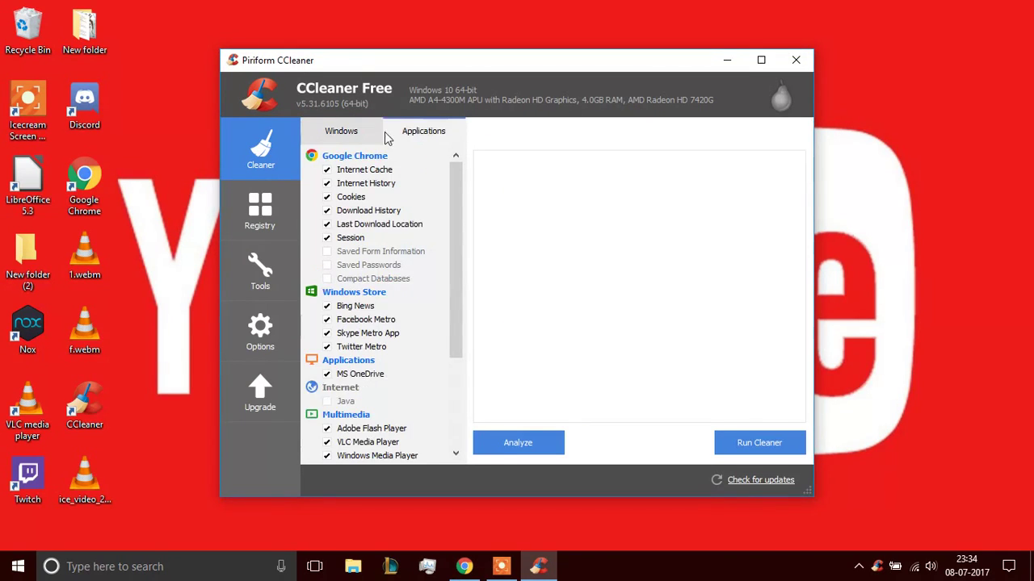
{"action": "left_click", "coordinate": [369, 136]}
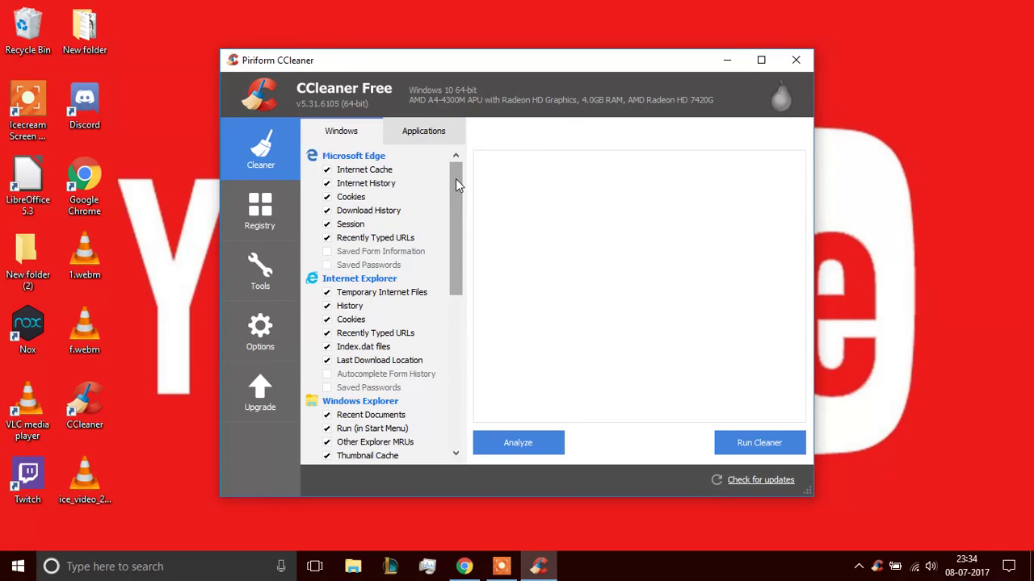
{"action": "left_click", "coordinate": [423, 135]}
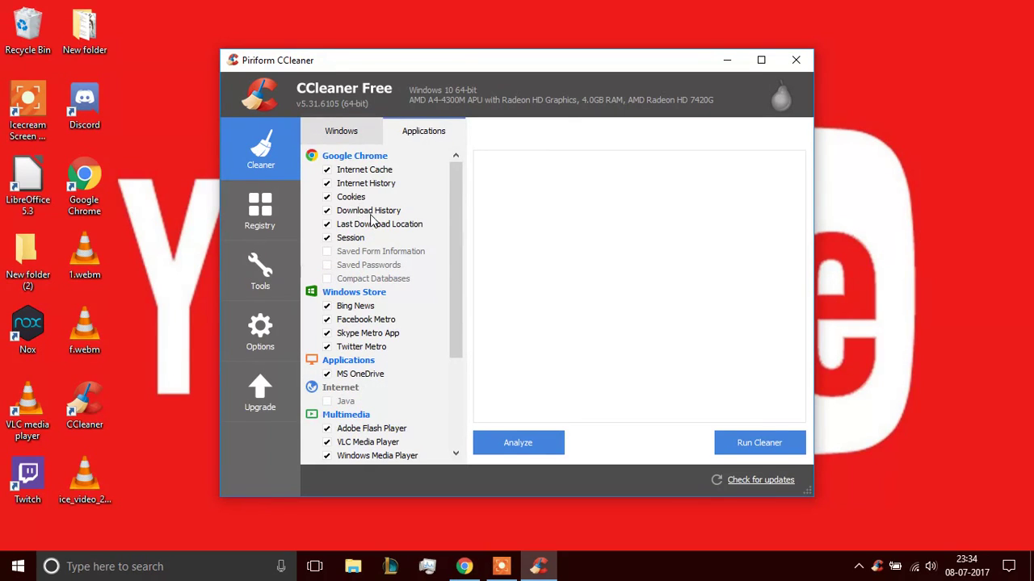
{"action": "scroll", "coordinate": [396, 233], "scroll_direction": "down", "scroll_amount": 3}
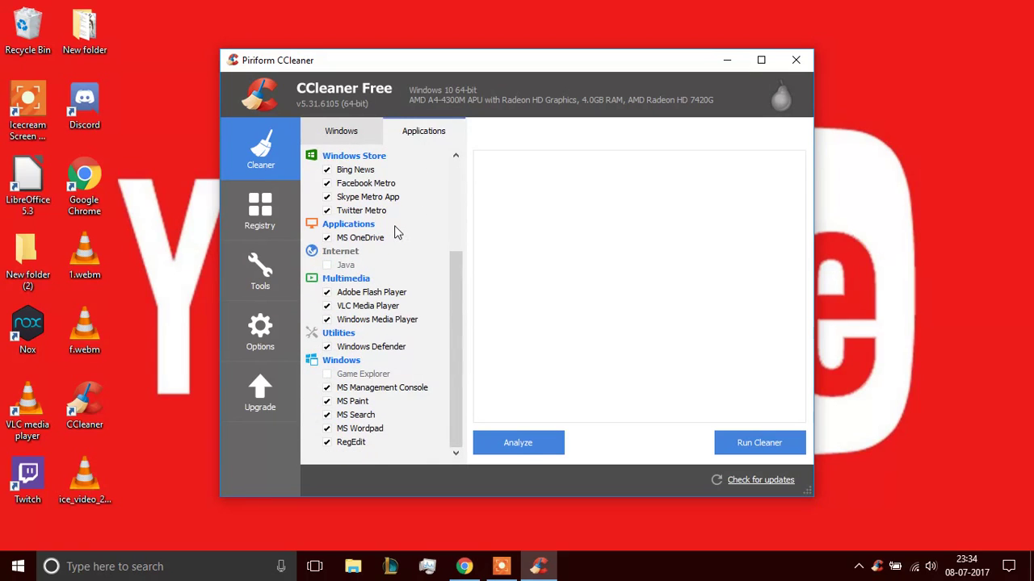
- Run the cleaner with the preset Windows and Applications options, approve the permanent file deletion, and minimize CCleaner while it works
{"action": "scroll", "coordinate": [396, 232], "scroll_direction": "up", "scroll_amount": 3}
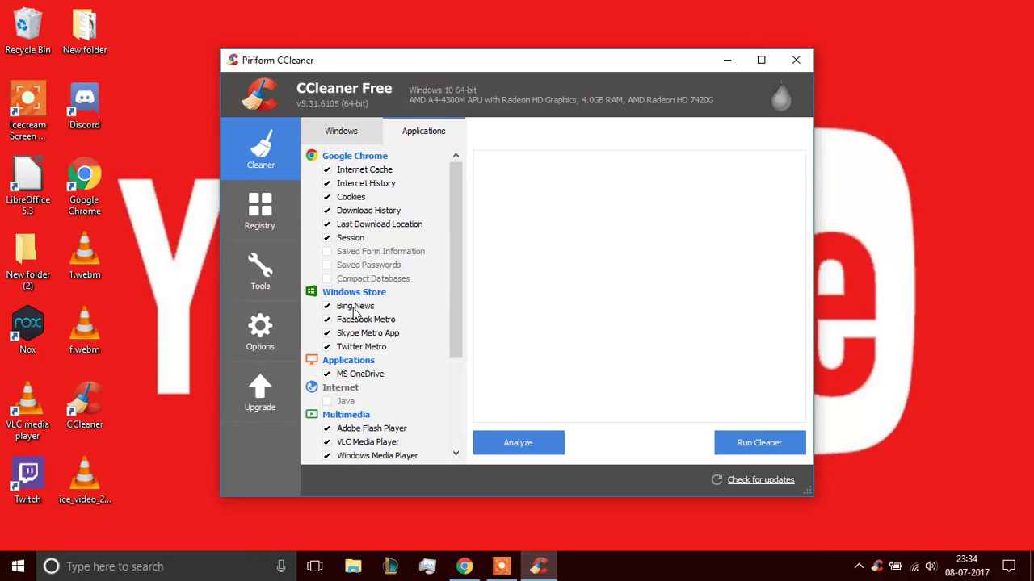
{"action": "left_click", "coordinate": [344, 135]}
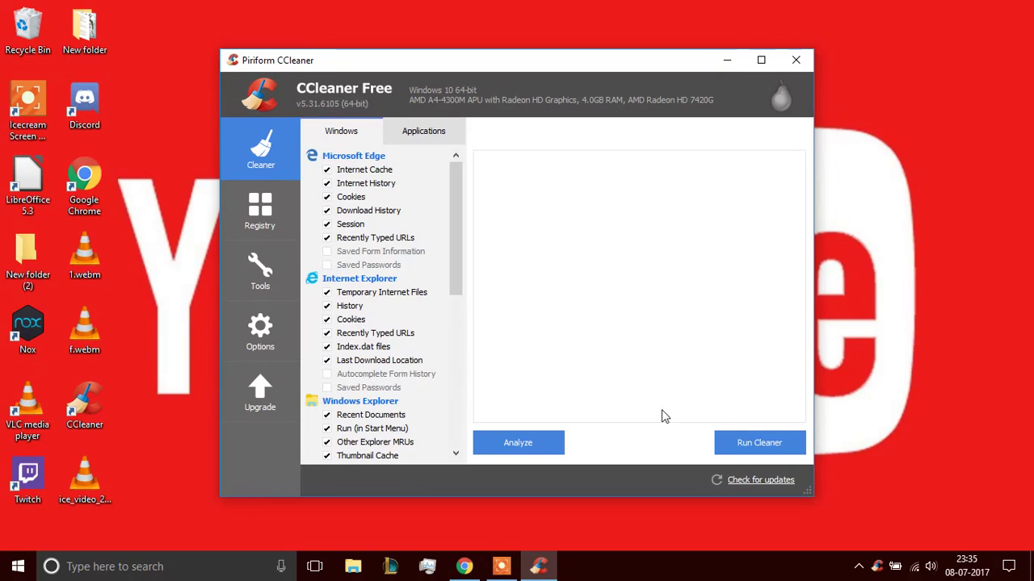
{"action": "left_click", "coordinate": [759, 442]}
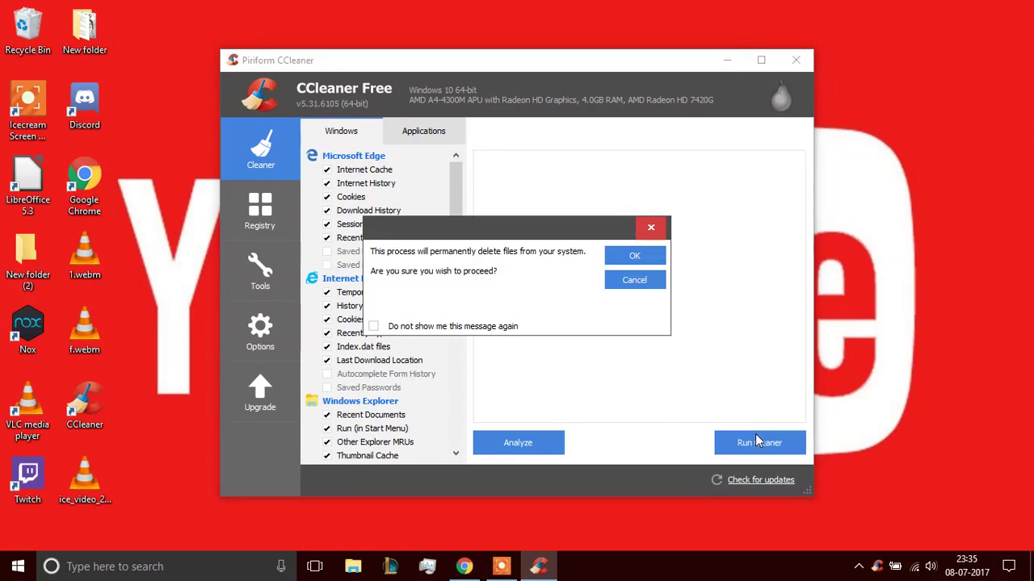
{"action": "left_click", "coordinate": [634, 257]}
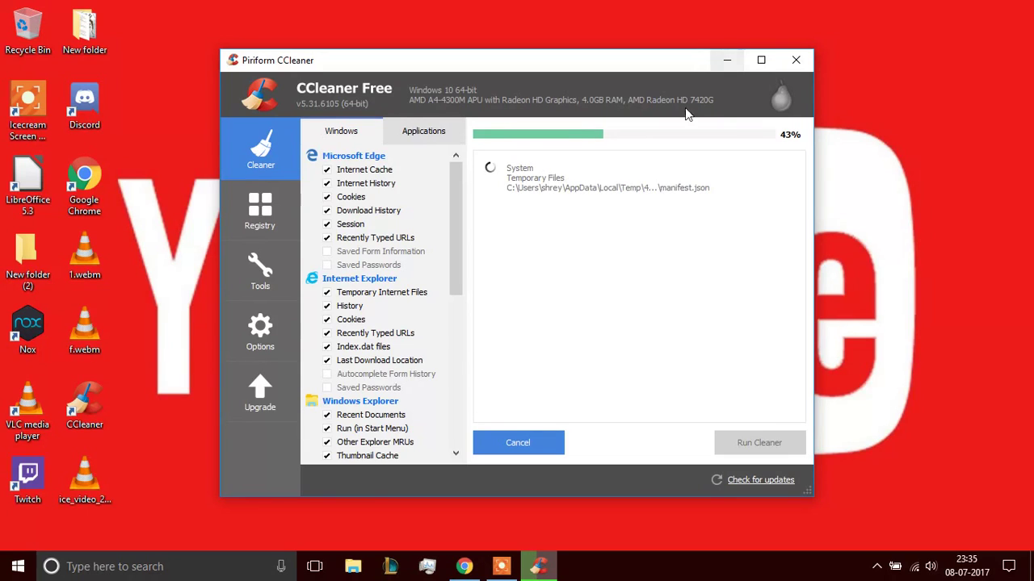
{"action": "left_click", "coordinate": [726, 62]}
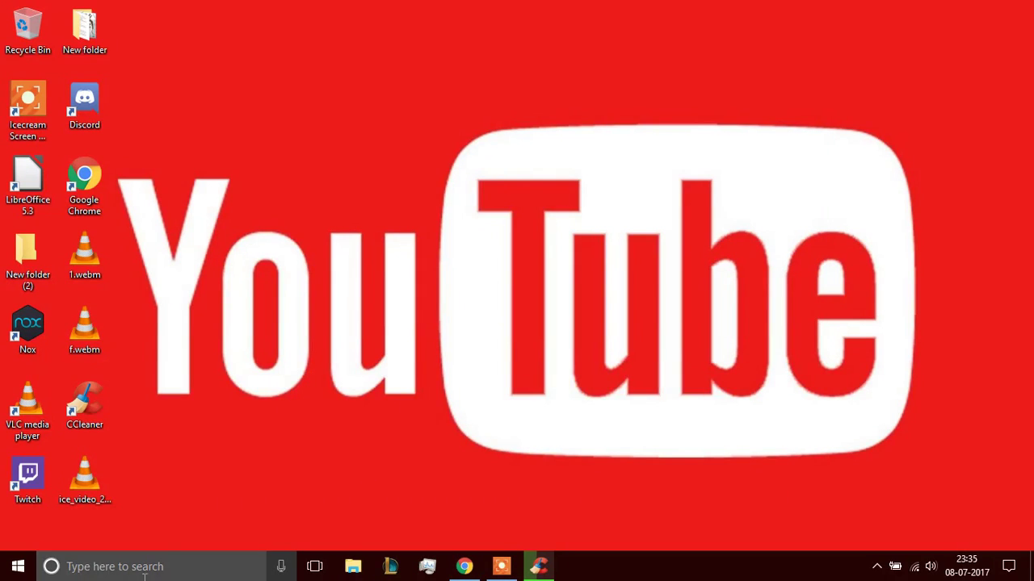
- Search Windows for "control panel" and open Control Panel
{"action": "left_click", "coordinate": [187, 566]}
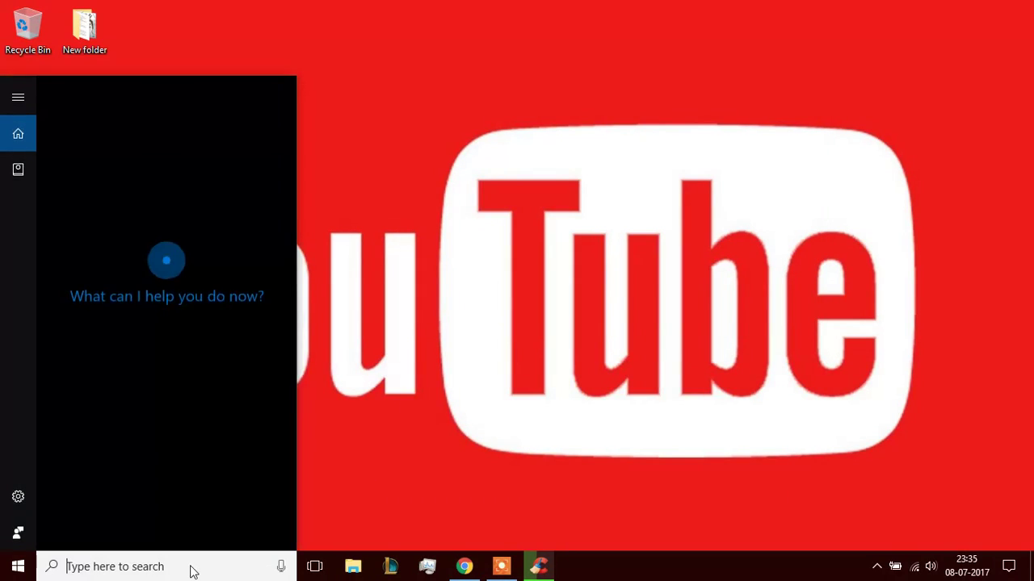
{"action": "type", "text": "control panel"}
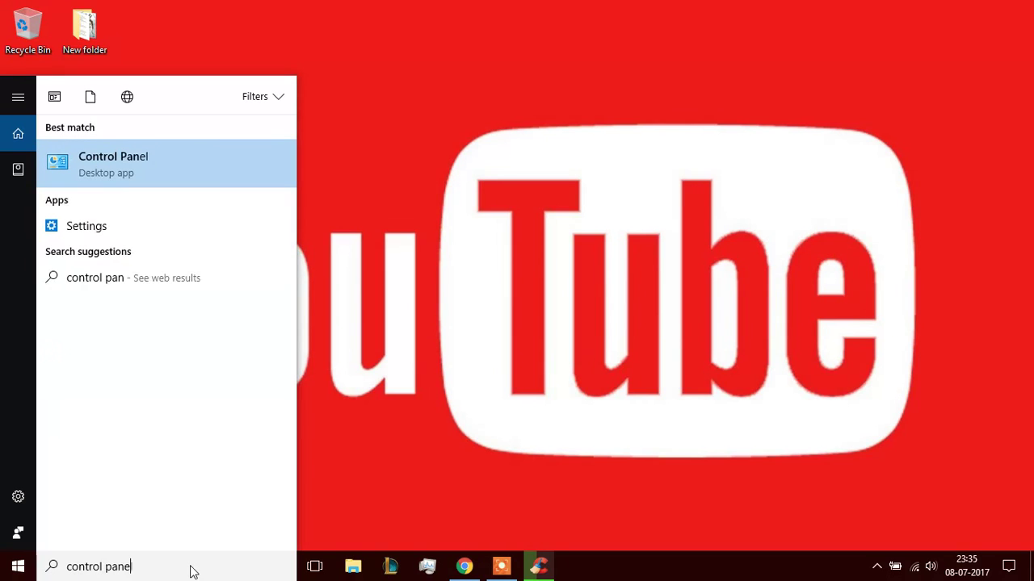
{"action": "left_click", "coordinate": [243, 163]}
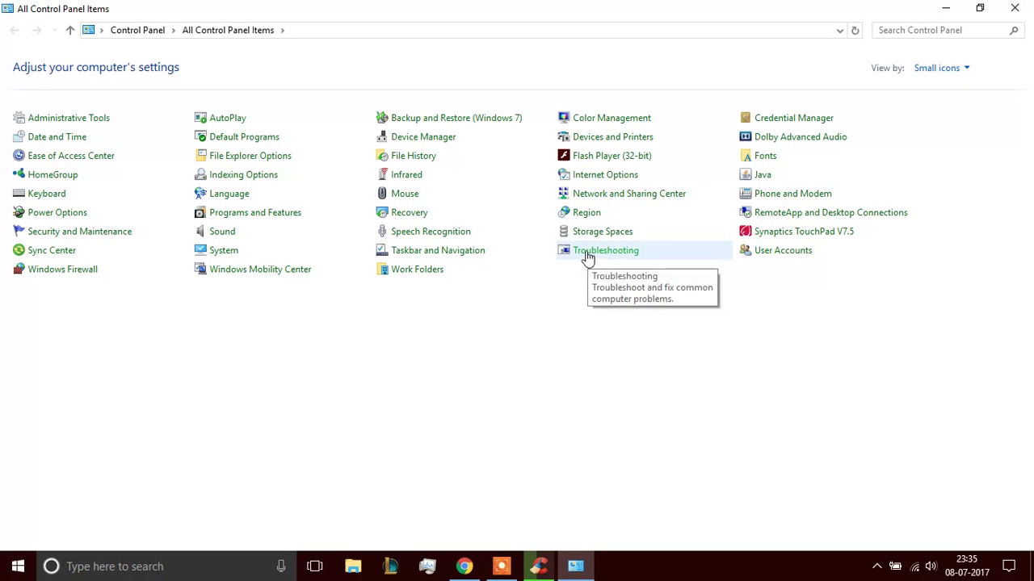
- Try the Large icons and Category views of Control Panel and return to Small icons
{"action": "left_click", "coordinate": [941, 69]}
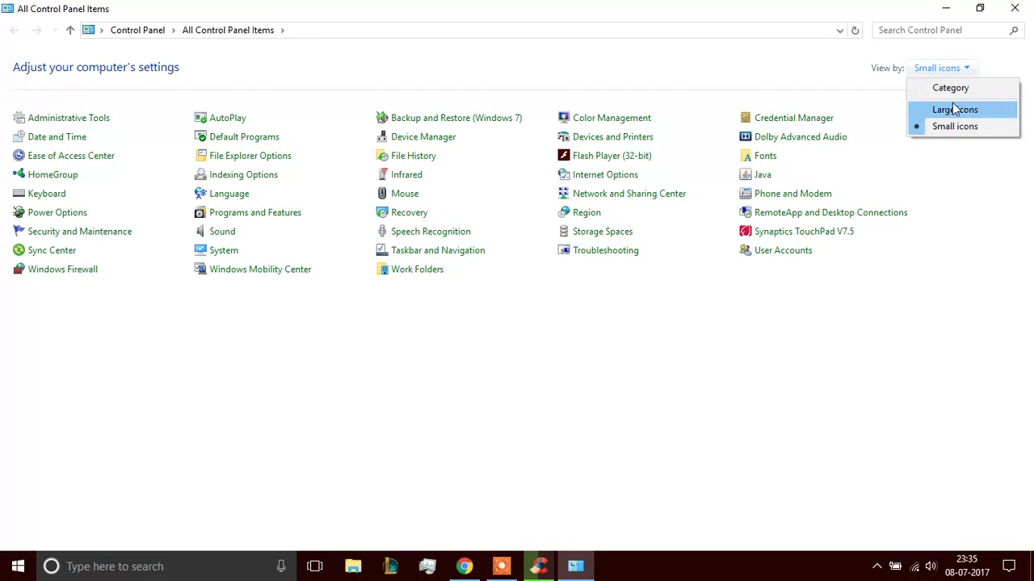
{"action": "left_click", "coordinate": [947, 109]}
{"action": "left_click", "coordinate": [942, 69]}
{"action": "left_click", "coordinate": [948, 88]}
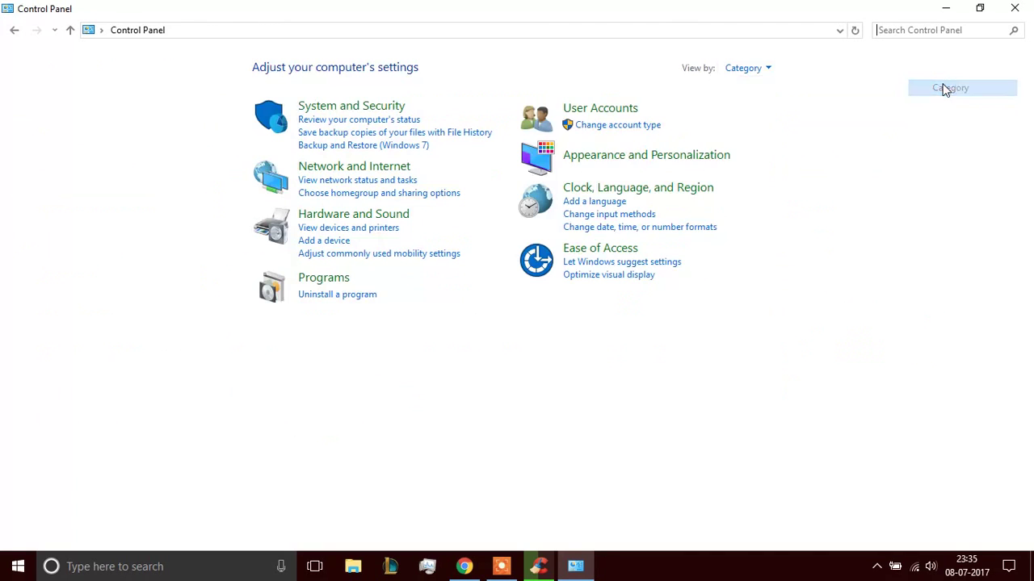
{"action": "left_click", "coordinate": [749, 71]}
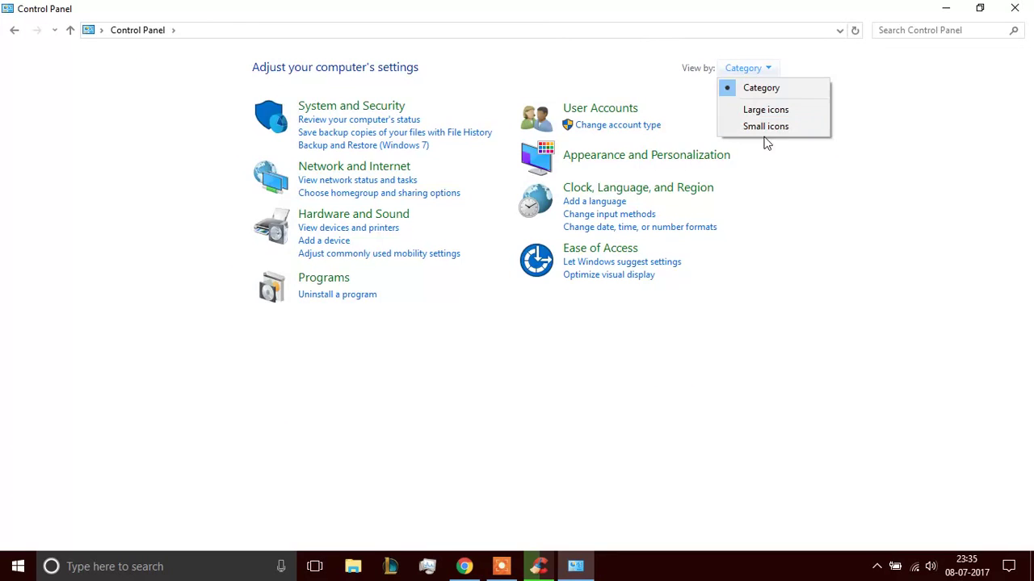
{"action": "left_click", "coordinate": [757, 132]}
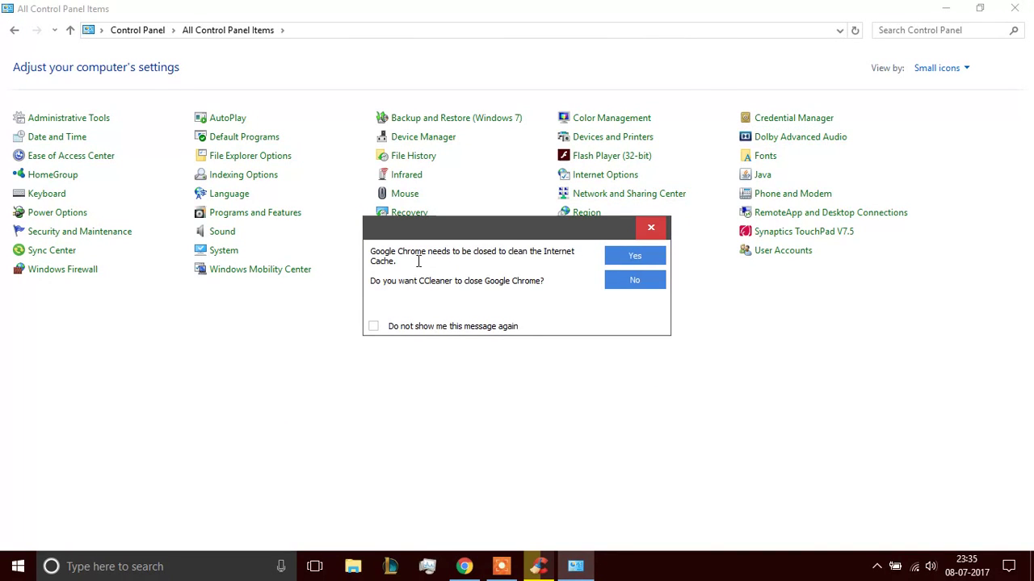
- Move CCleaner's prompt clear of the Control Panel items and allow it to close Google Chrome for cleaning the Internet Cache
{"action": "left_click_drag", "start_coordinate": [508, 234], "coordinate": [501, 327]}
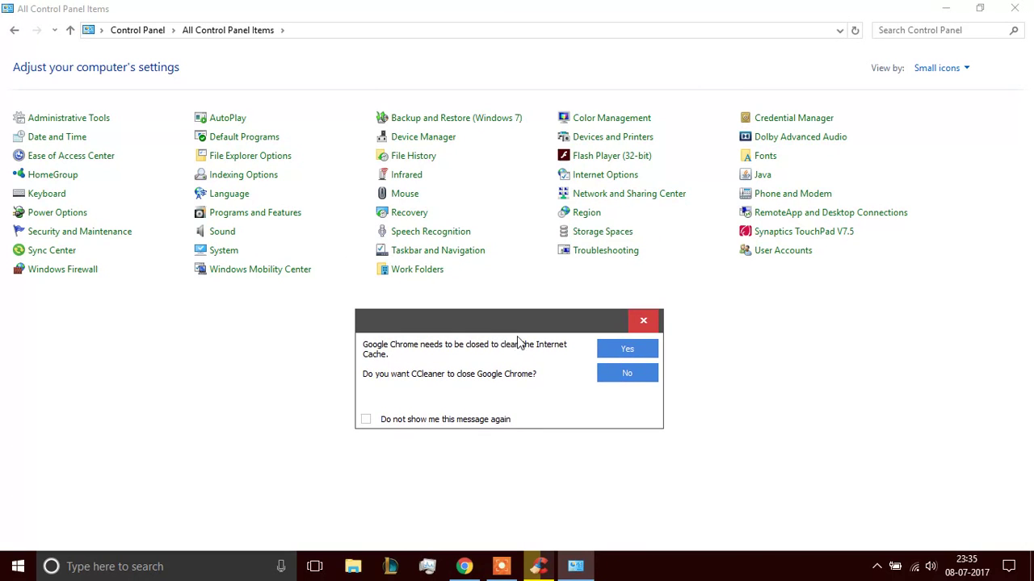
{"action": "left_click", "coordinate": [625, 354]}
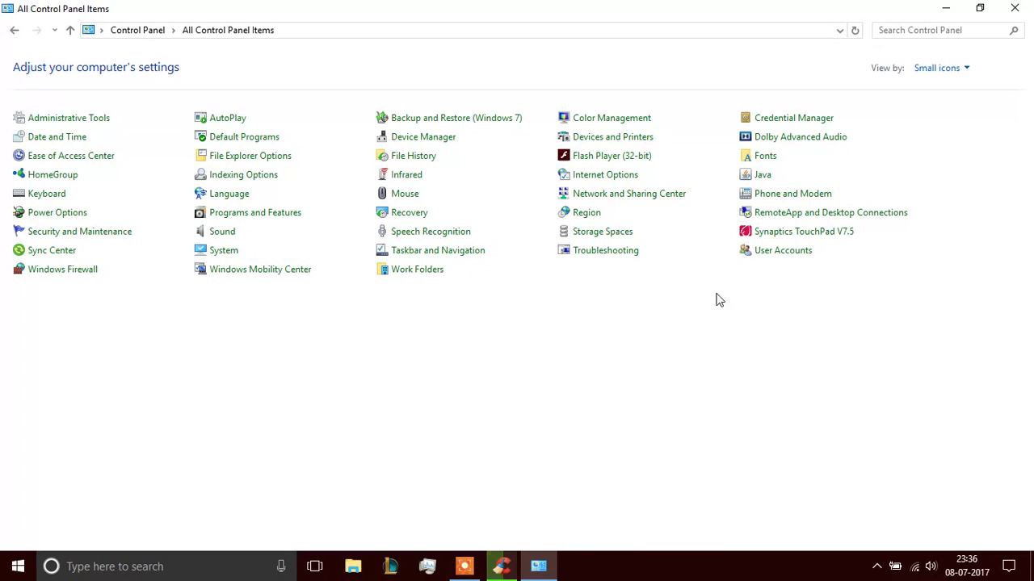
- Open Troubleshooting in Control Panel and start the System Maintenance troubleshooter from the maintenance tasks under System and Security
{"action": "left_click", "coordinate": [605, 252]}
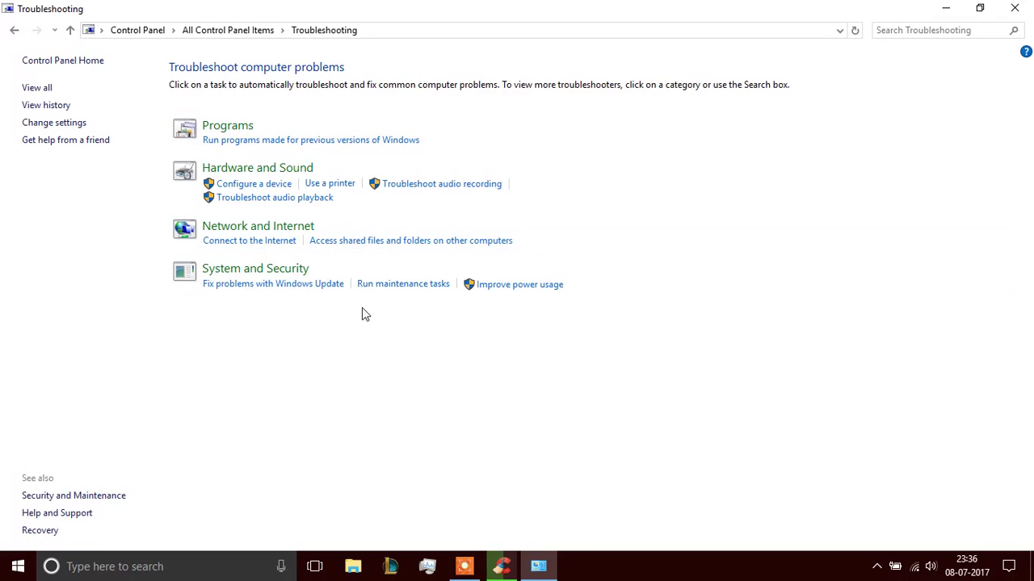
{"action": "left_click", "coordinate": [405, 290]}
{"action": "mouse_move", "coordinate": [469, 132]}
{"action": "left_mouse_down"}
{"action": "mouse_move", "coordinate": [519, 95]}
{"action": "mouse_move", "coordinate": [474, 125]}
{"action": "left_mouse_up"}
{"action": "left_click", "coordinate": [638, 396]}
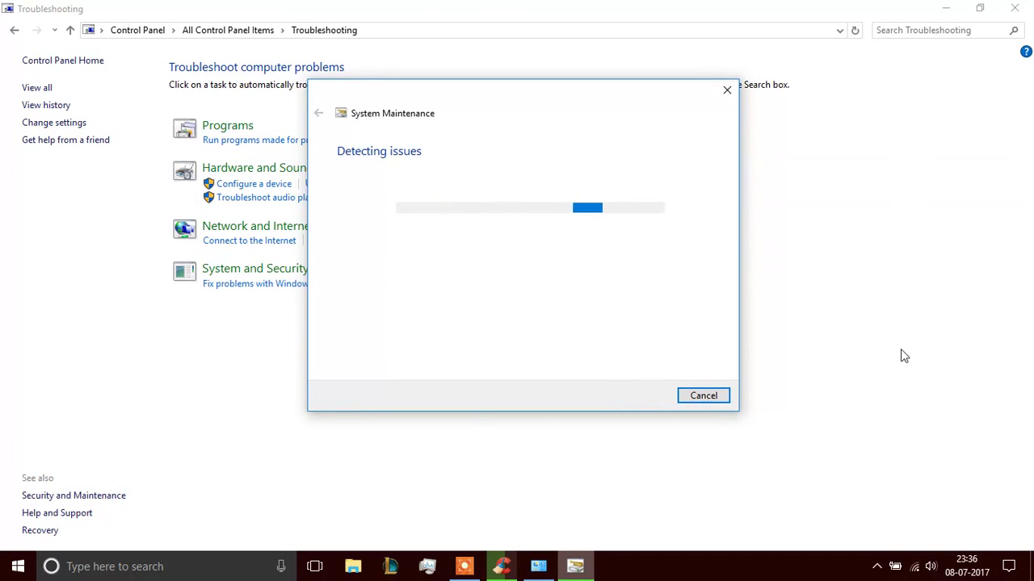
- Switch back to CCleaner and examine the cleaning summary for the amount of data removed
{"action": "left_click", "coordinate": [509, 565]}
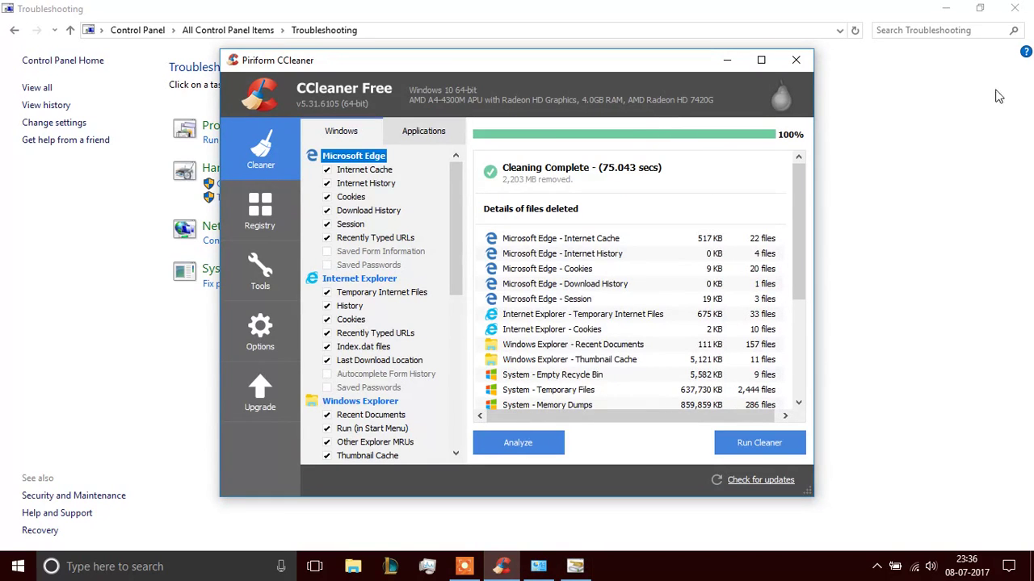
{"action": "left_click", "coordinate": [511, 187]}
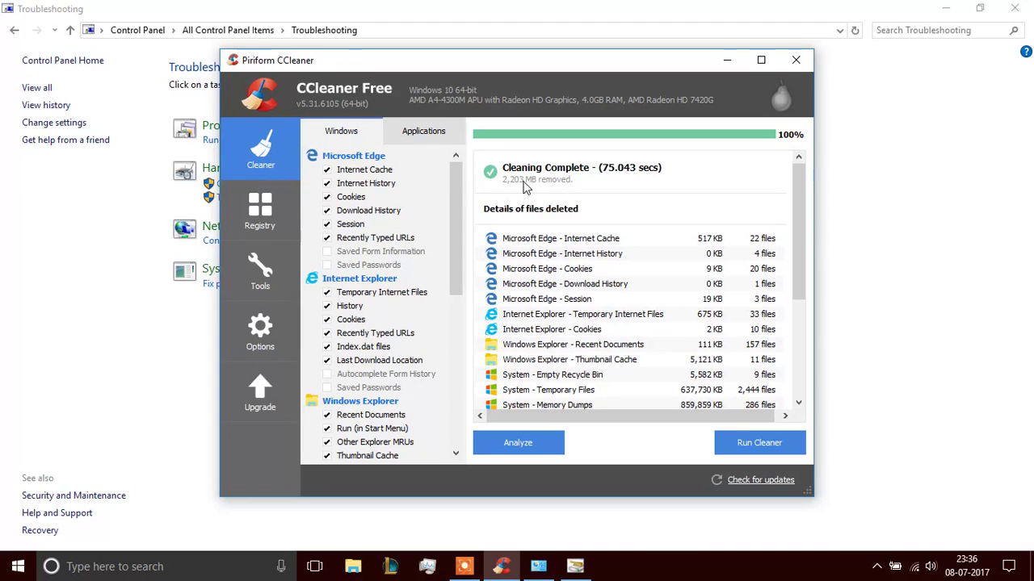